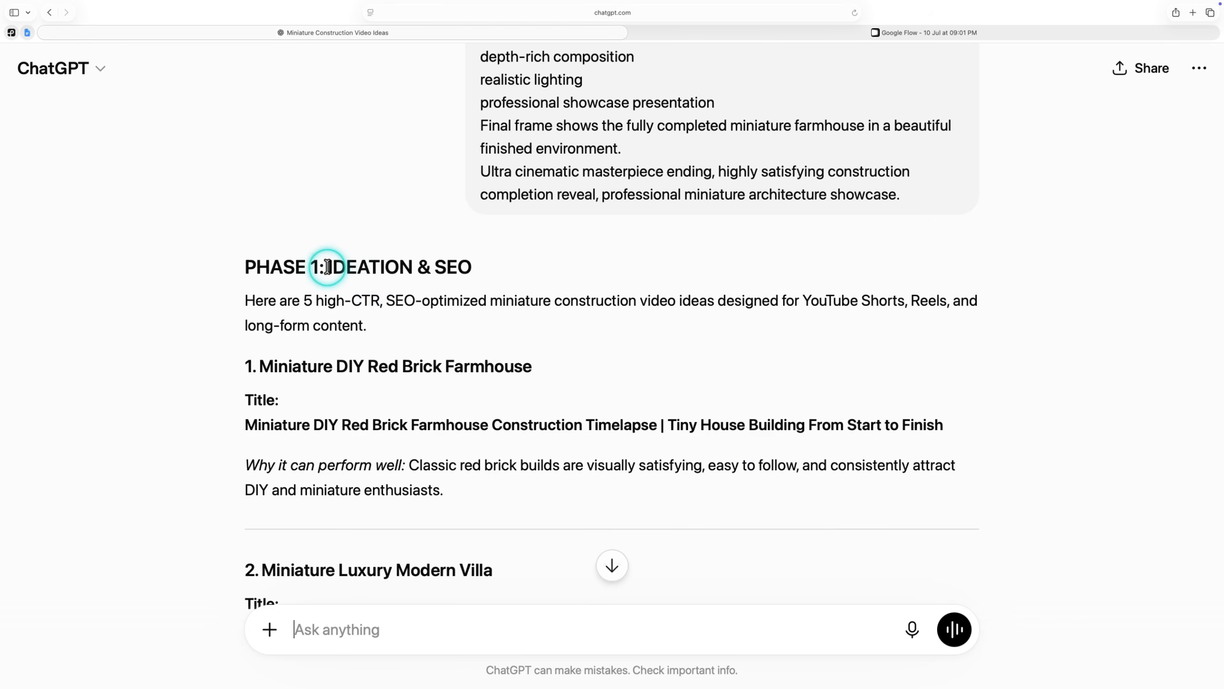
Review the five miniature construction video ideas and their suggested titles in the Phase 1 reply
{"action": "scroll", "coordinate": [241, 367], "scroll_direction": "down", "scroll_amount": 3}
{"action": "left_click", "coordinate": [241, 367]}
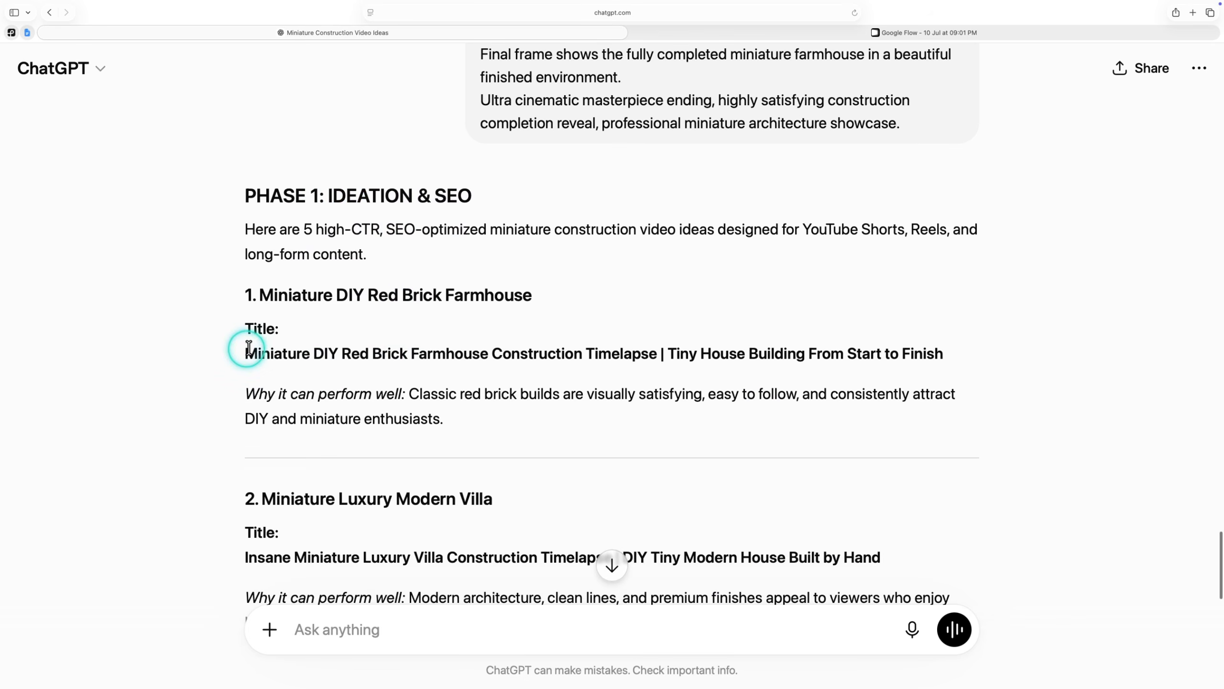
{"action": "left_click_drag", "start_coordinate": [259, 294], "coordinate": [532, 292]}
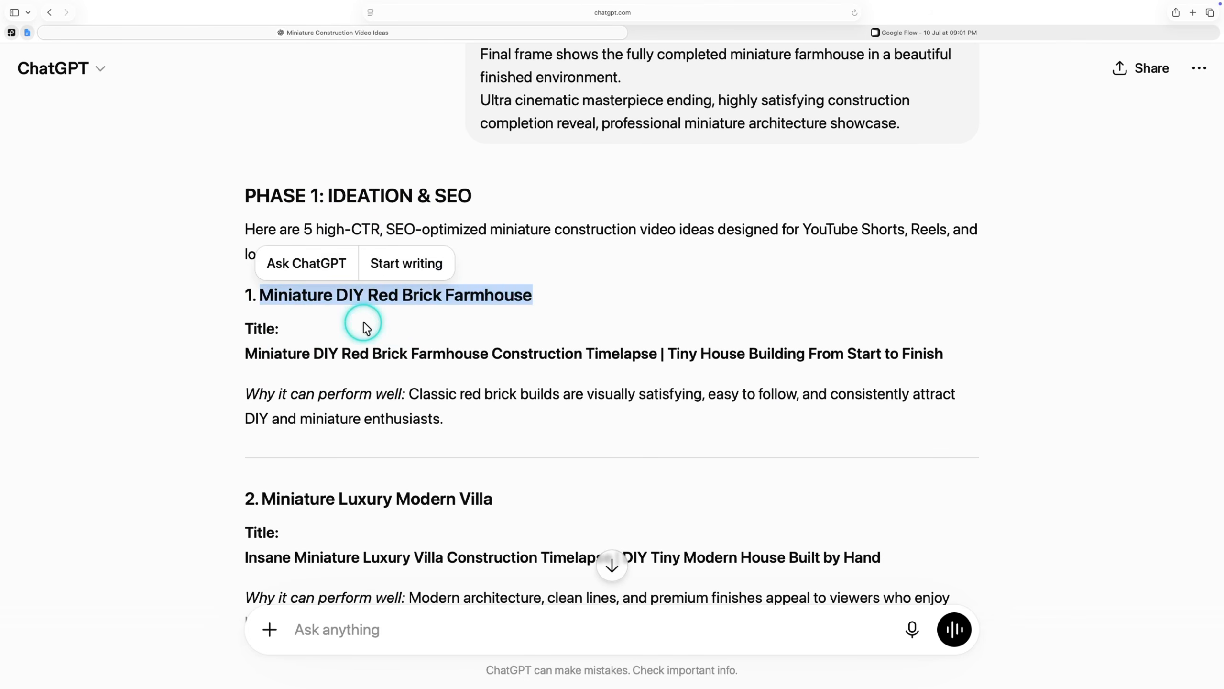
{"action": "left_click", "coordinate": [303, 330]}
{"action": "left_click_drag", "start_coordinate": [247, 349], "coordinate": [949, 357]}
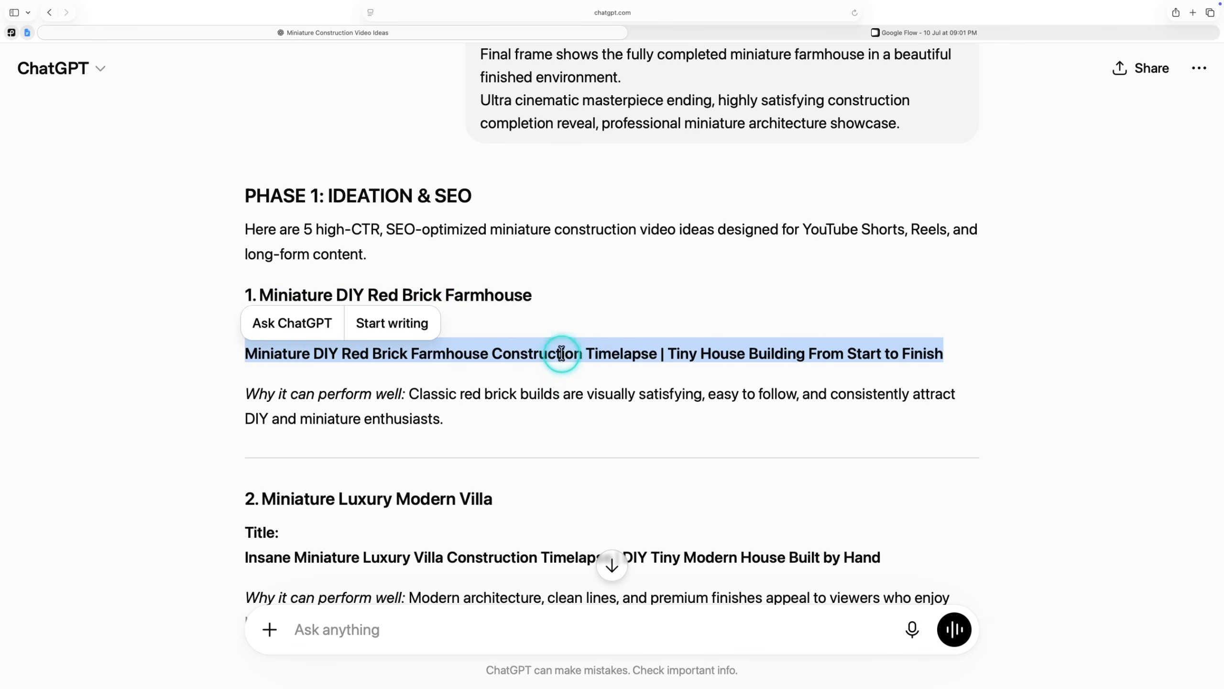
{"action": "left_click", "coordinate": [539, 391]}
{"action": "scroll", "coordinate": [304, 458], "scroll_direction": "down", "scroll_amount": 10}
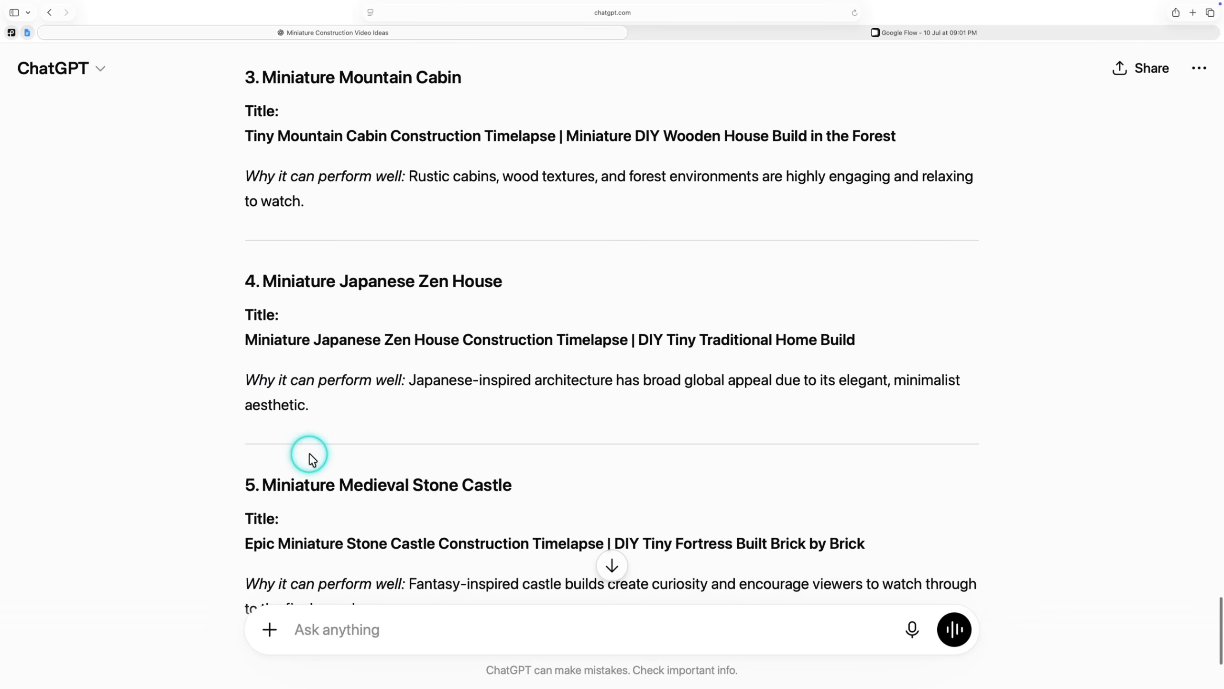
{"action": "scroll", "coordinate": [437, 263], "scroll_direction": "up", "scroll_amount": 5}
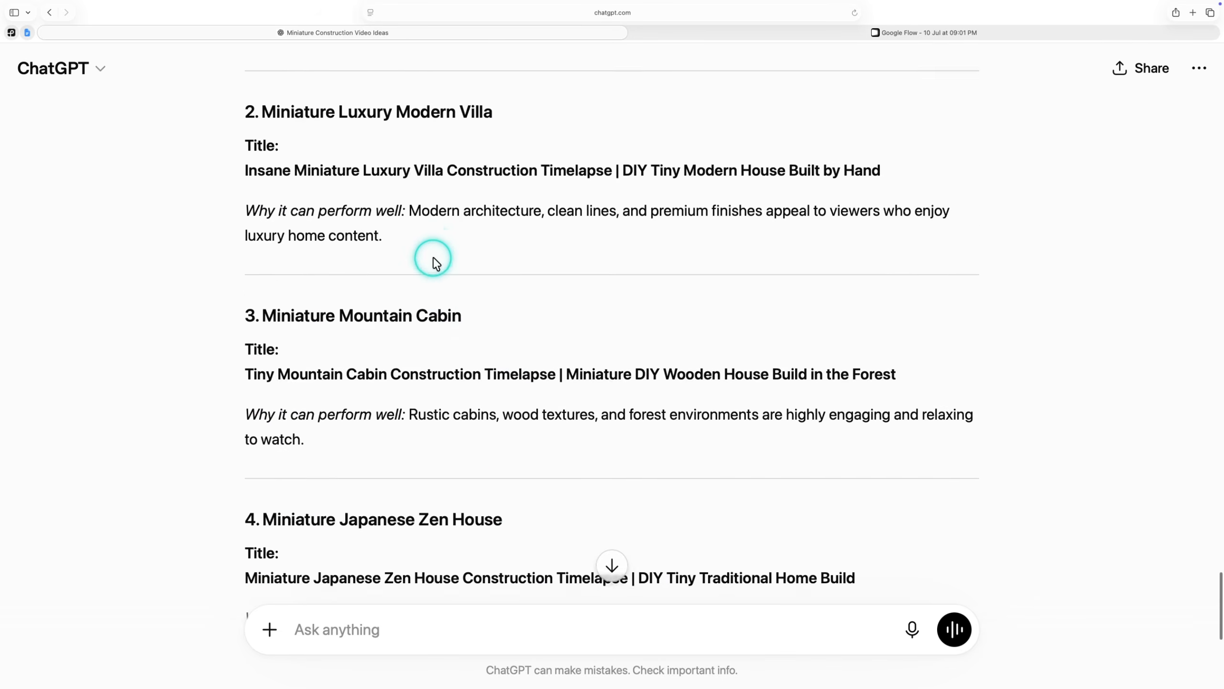
{"action": "scroll", "coordinate": [436, 263], "scroll_direction": "down", "scroll_amount": 10}
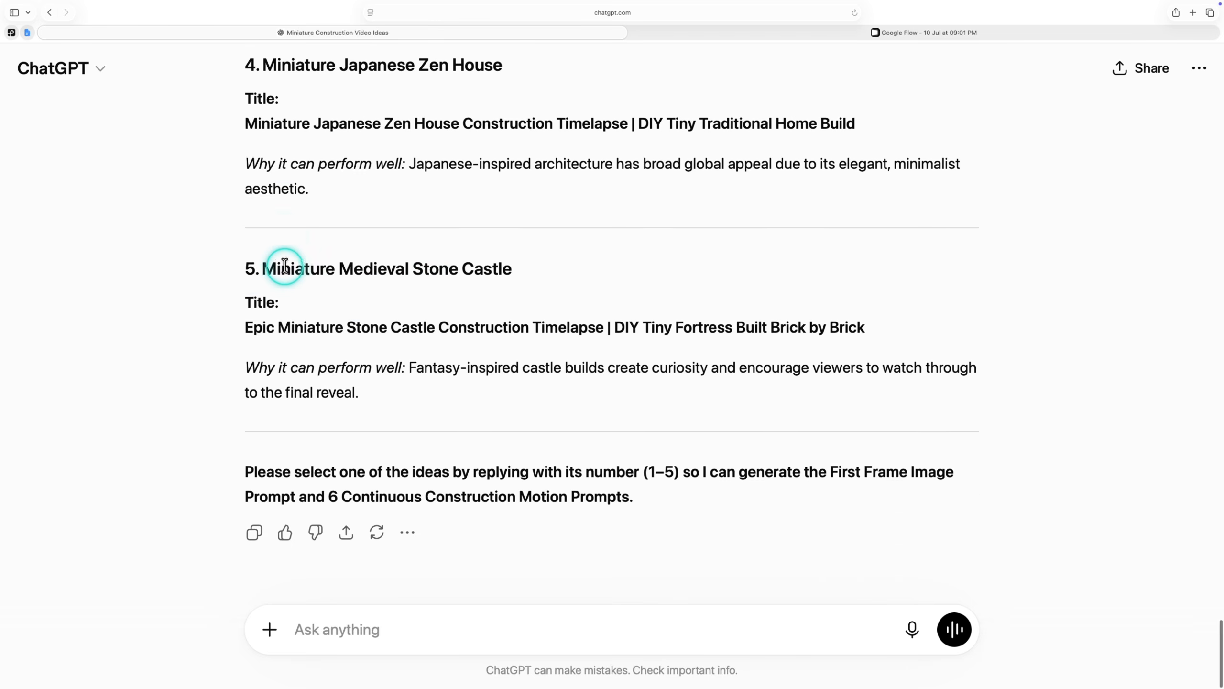
Copy the idea 3 heading and send "Miniature Mountain Cabin" as the reply choosing the video idea
{"action": "scroll", "coordinate": [285, 266], "scroll_direction": "up", "scroll_amount": 8}
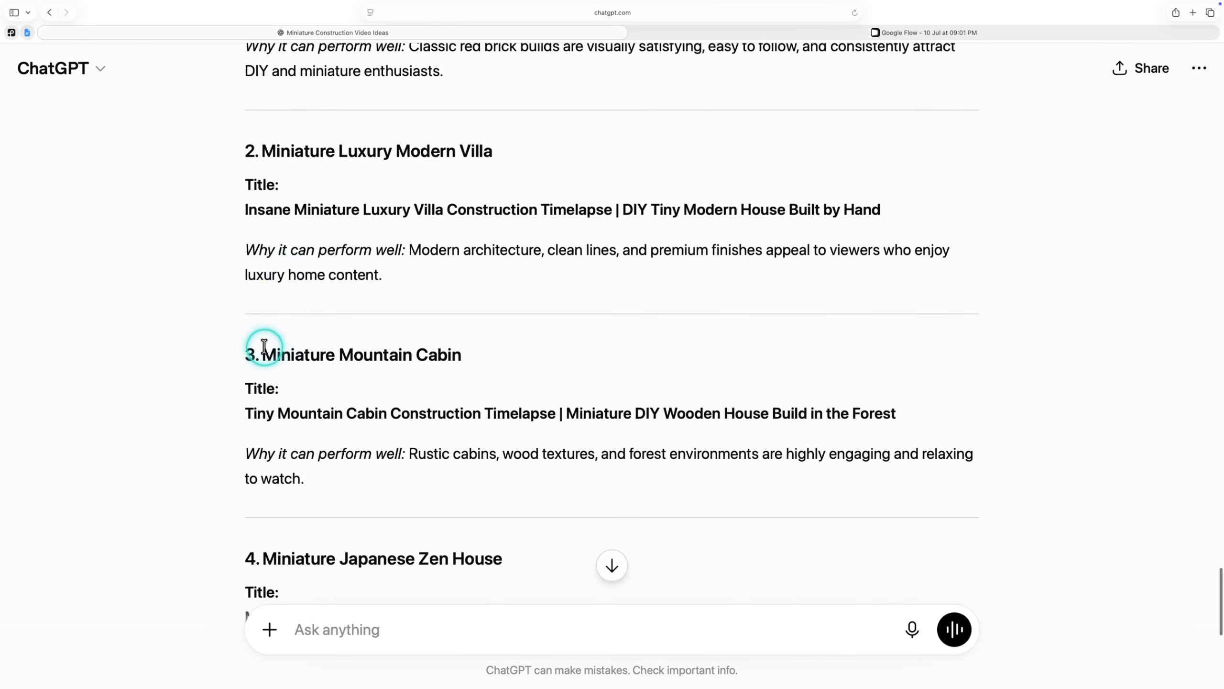
{"action": "left_click_drag", "start_coordinate": [263, 354], "coordinate": [433, 357]}
{"action": "right_click", "coordinate": [434, 357]}
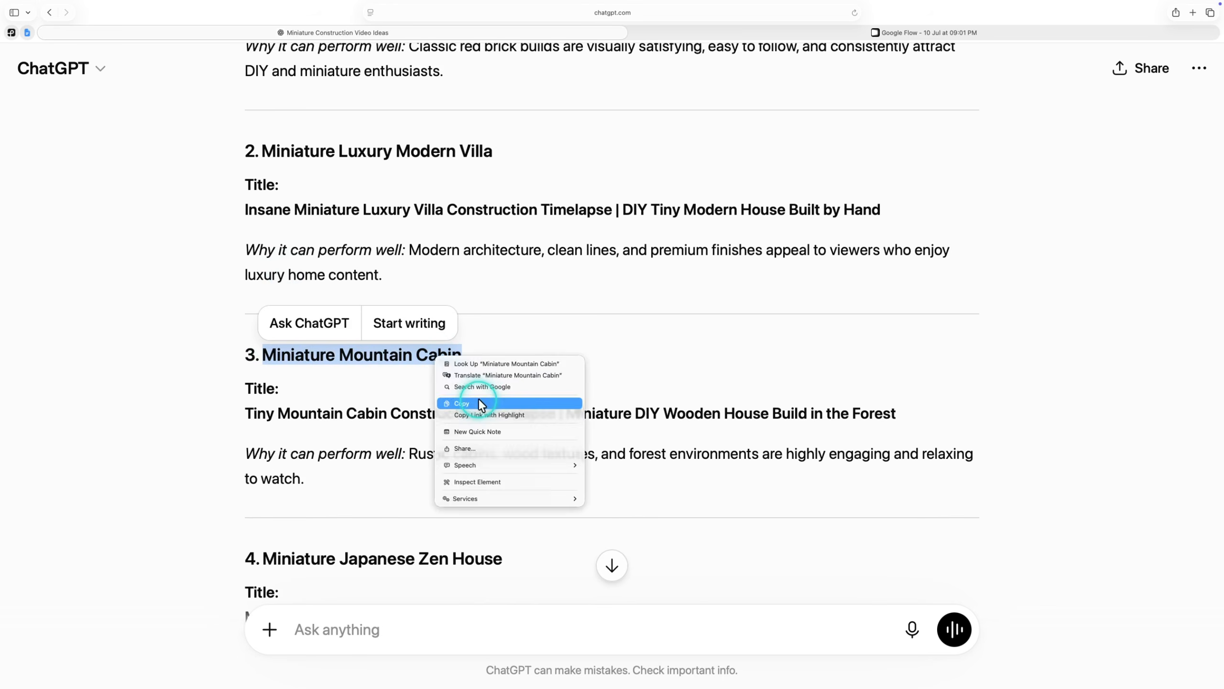
{"action": "left_click", "coordinate": [480, 403]}
{"action": "left_click", "coordinate": [514, 632]}
{"action": "right_click", "coordinate": [489, 632]}
{"action": "left_click", "coordinate": [522, 573]}
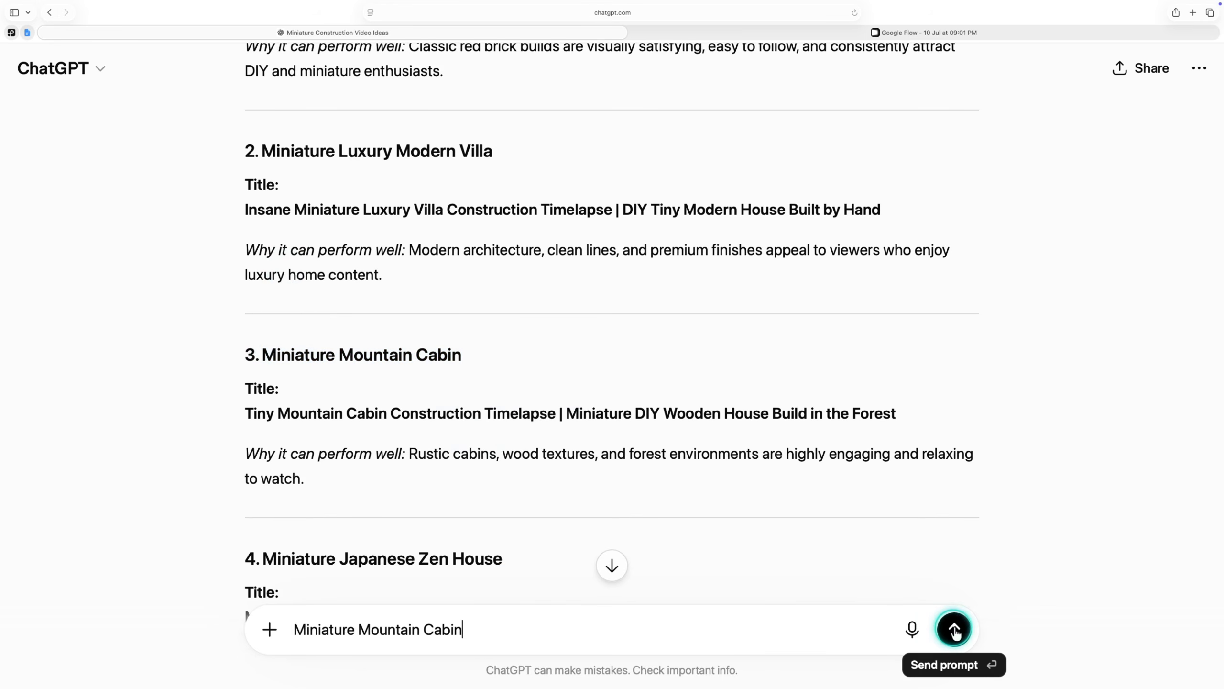
{"action": "left_click", "coordinate": [955, 629]}
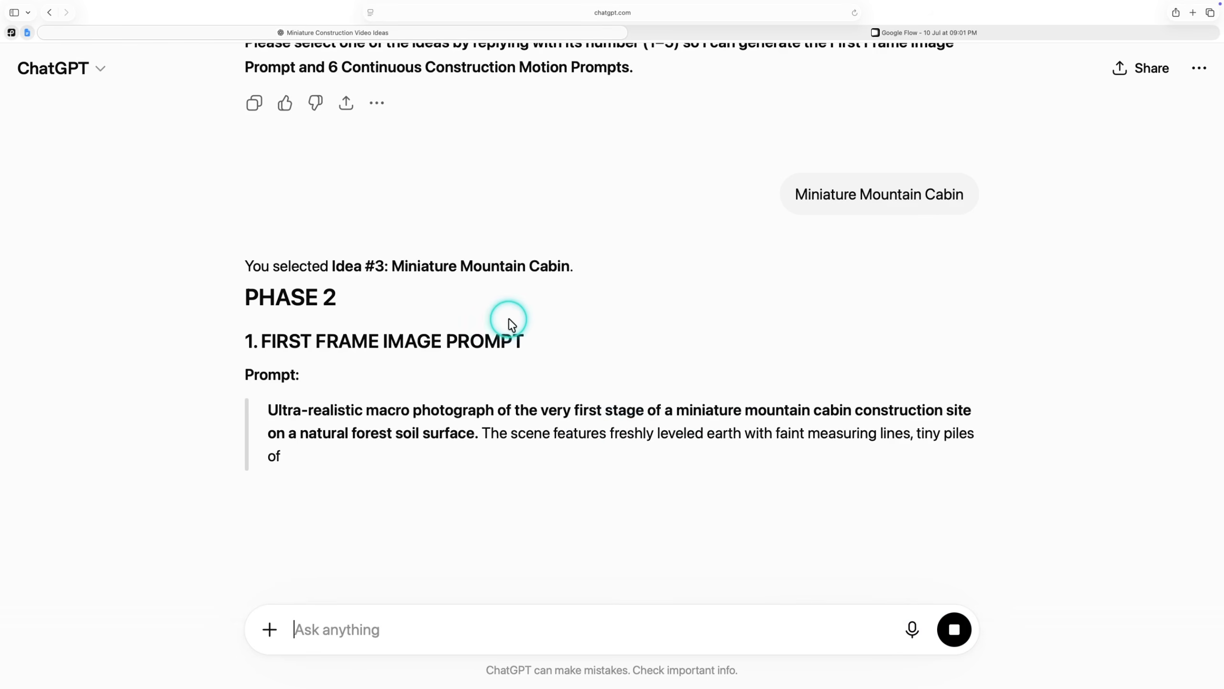
Copy the full First Frame Image Prompt text from the Phase 2 reply and dismiss the upgrade banner
{"action": "scroll", "coordinate": [302, 333], "scroll_direction": "down", "scroll_amount": 2}
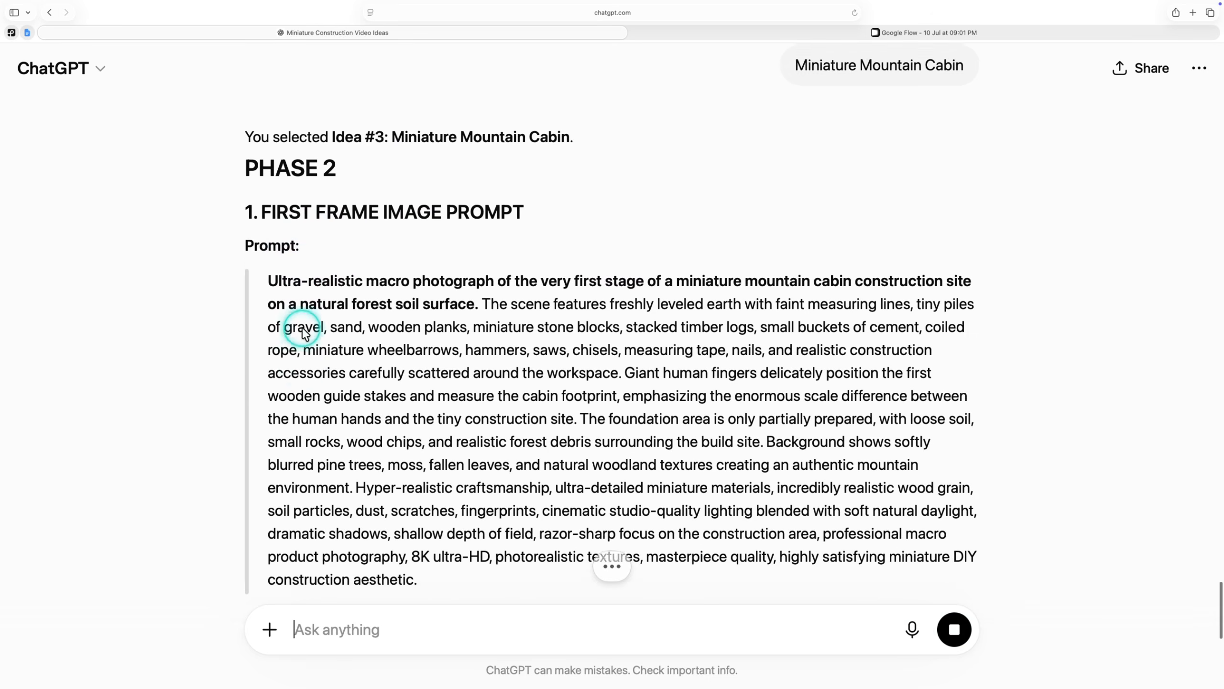
{"action": "scroll", "coordinate": [303, 328], "scroll_direction": "down", "scroll_amount": 8}
{"action": "scroll", "coordinate": [312, 261], "scroll_direction": "down", "scroll_amount": 10}
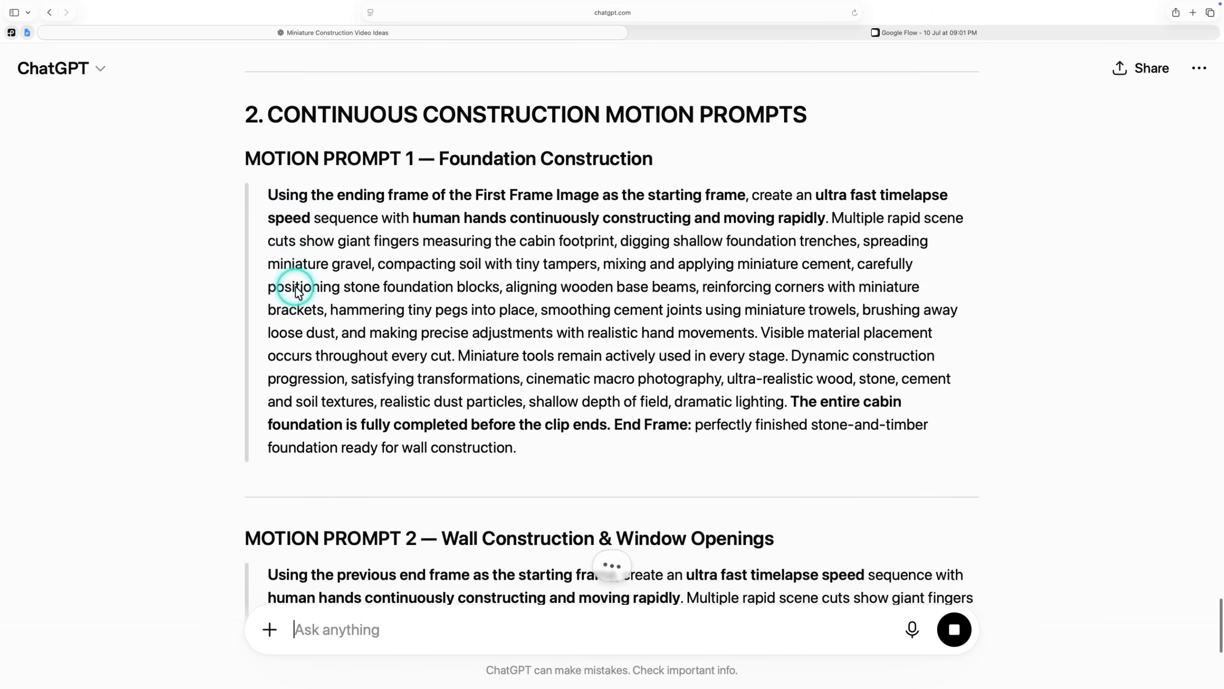
{"action": "scroll", "coordinate": [311, 304], "scroll_direction": "up", "scroll_amount": 20}
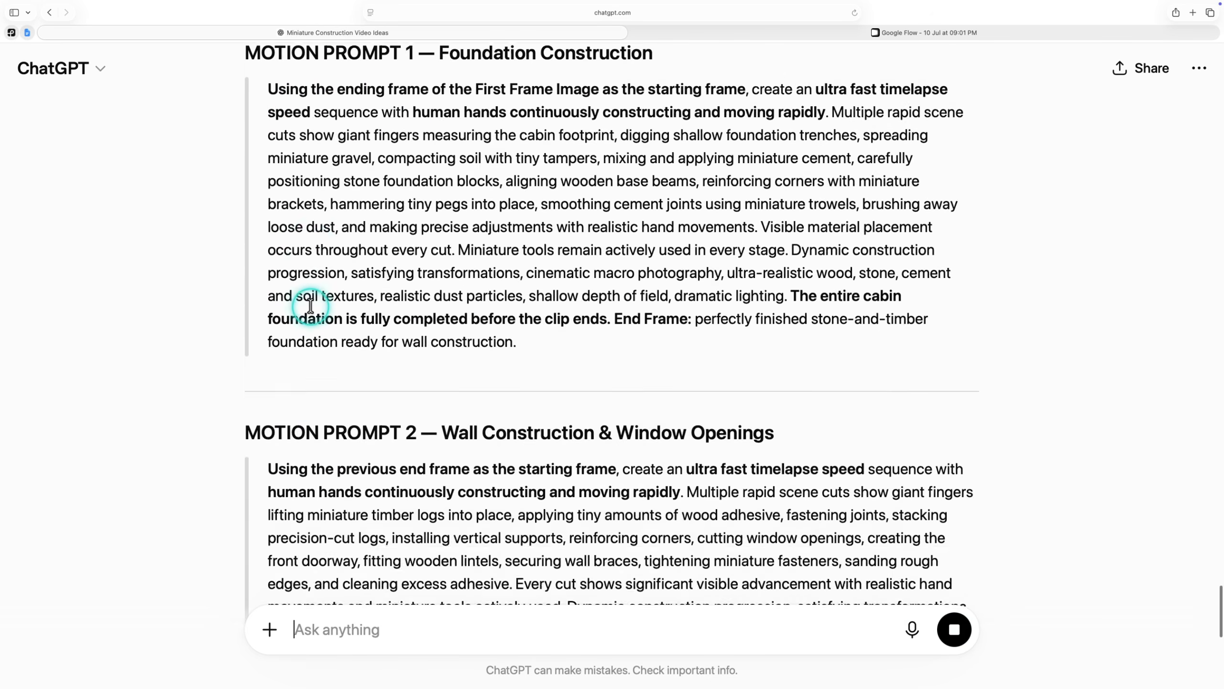
{"action": "scroll", "coordinate": [308, 308], "scroll_direction": "down", "scroll_amount": 5}
{"action": "left_click_drag", "start_coordinate": [268, 142], "coordinate": [424, 433]}
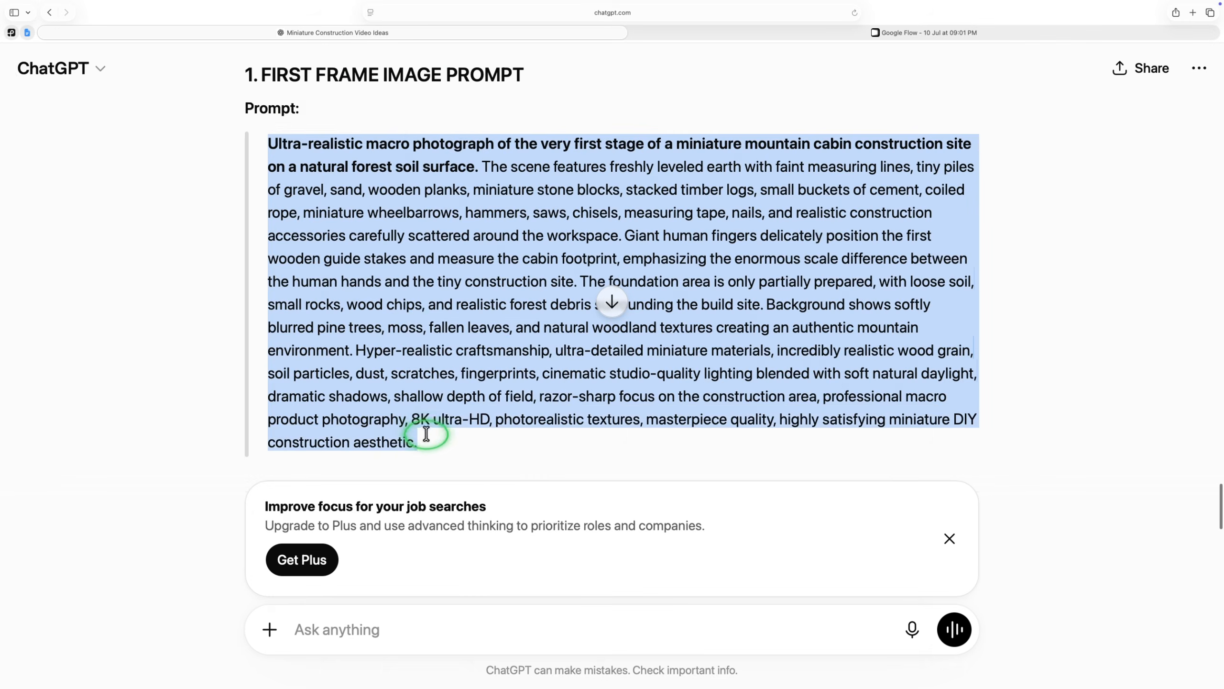
{"action": "right_click", "coordinate": [410, 330]}
{"action": "left_click", "coordinate": [444, 374]}
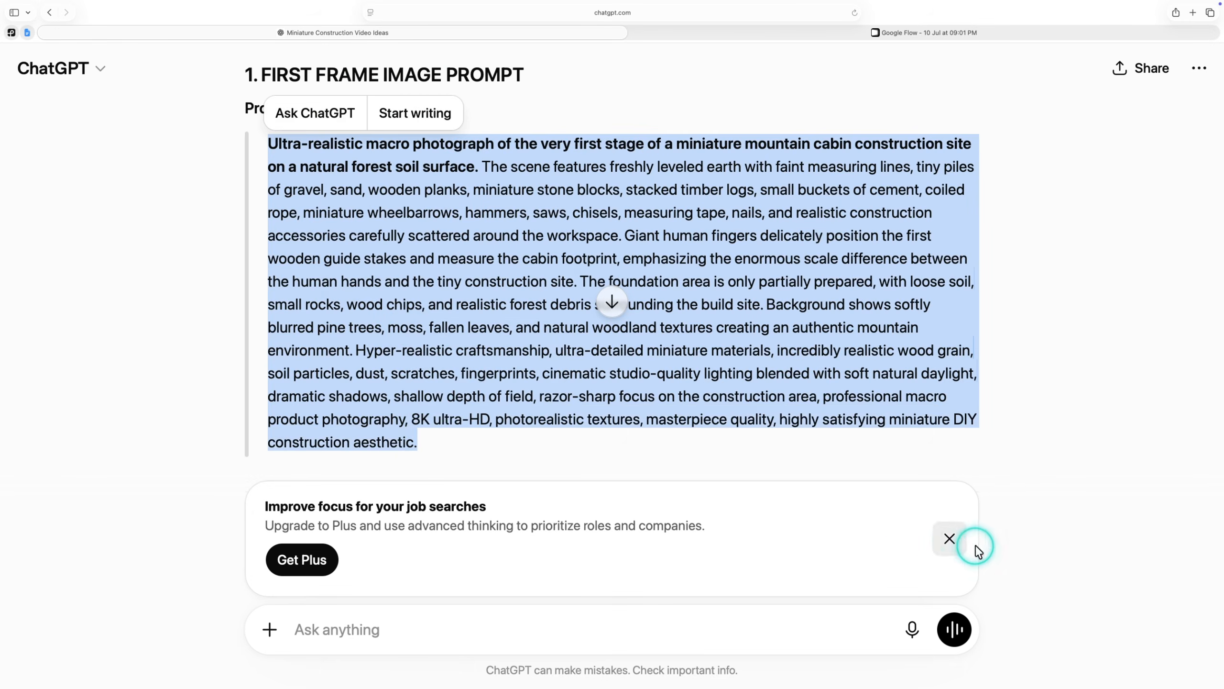
{"action": "left_click", "coordinate": [951, 540]}
Switch to Google Flow and choose Nano Banana Pro as the image generation model
{"action": "left_click", "coordinate": [829, 34]}
{"action": "left_click", "coordinate": [477, 589]}
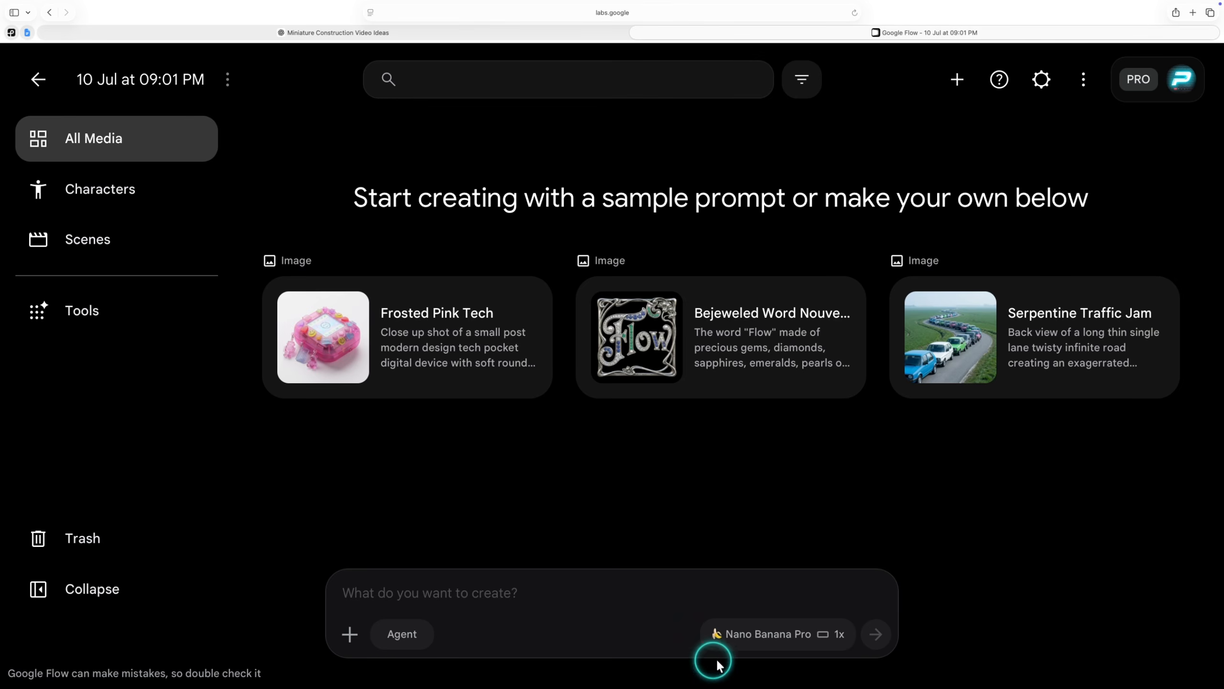
{"action": "left_click", "coordinate": [772, 635]}
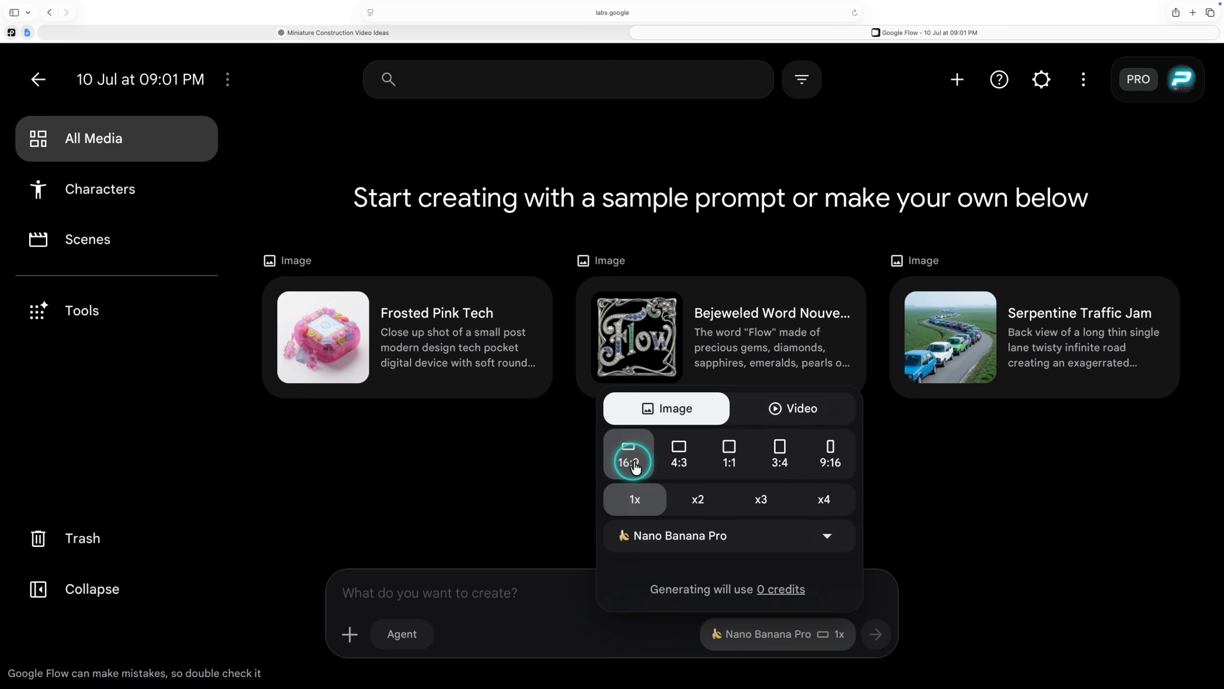
{"action": "left_click", "coordinate": [694, 540]}
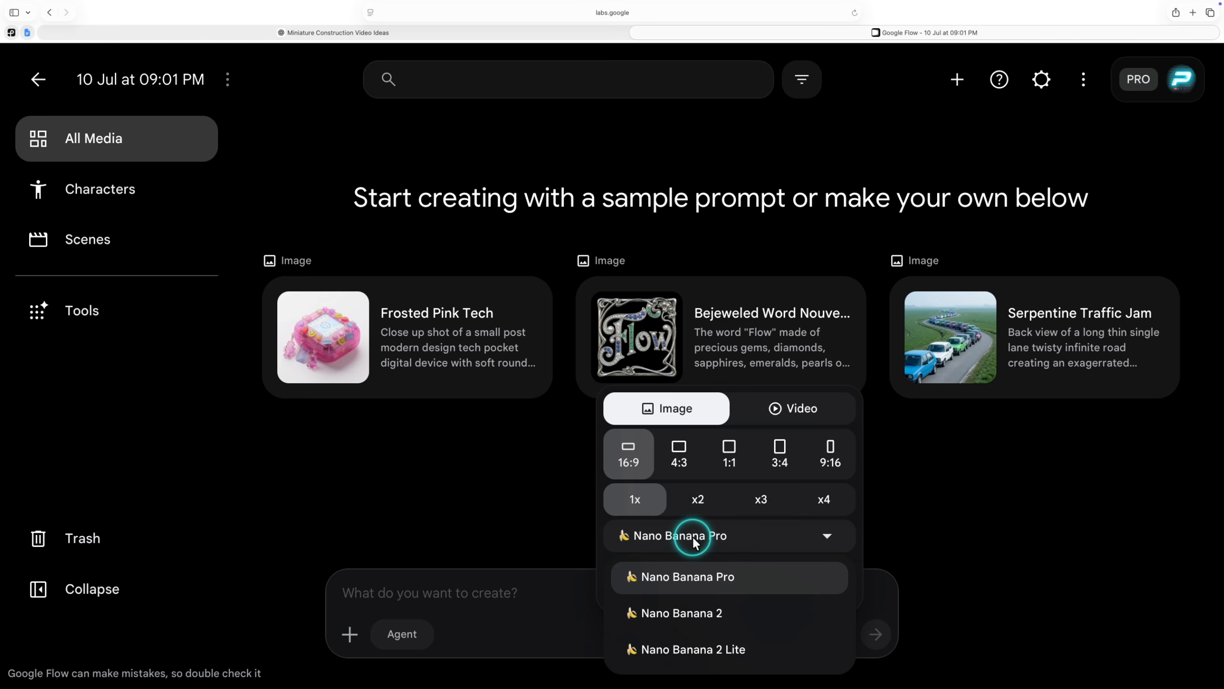
{"action": "left_click", "coordinate": [708, 572]}
Paste the copied first frame prompt into the creation prompt and generate the image
{"action": "left_click", "coordinate": [515, 597]}
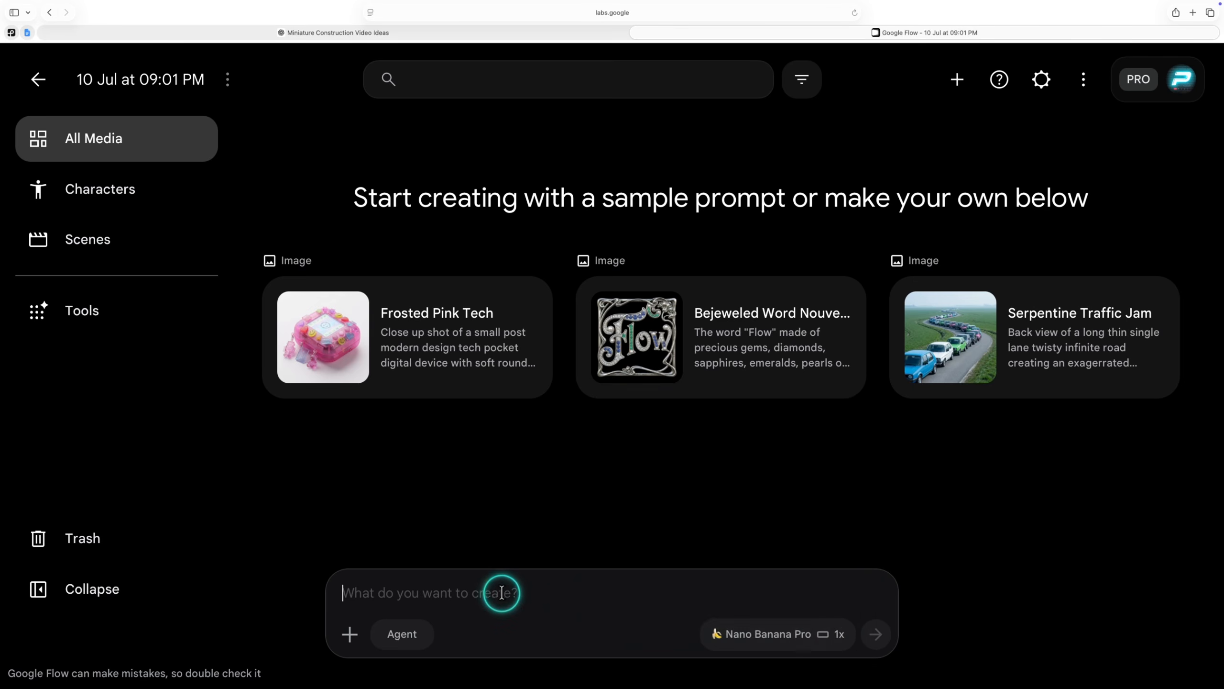
{"action": "right_click", "coordinate": [503, 592]}
{"action": "left_click", "coordinate": [530, 558]}
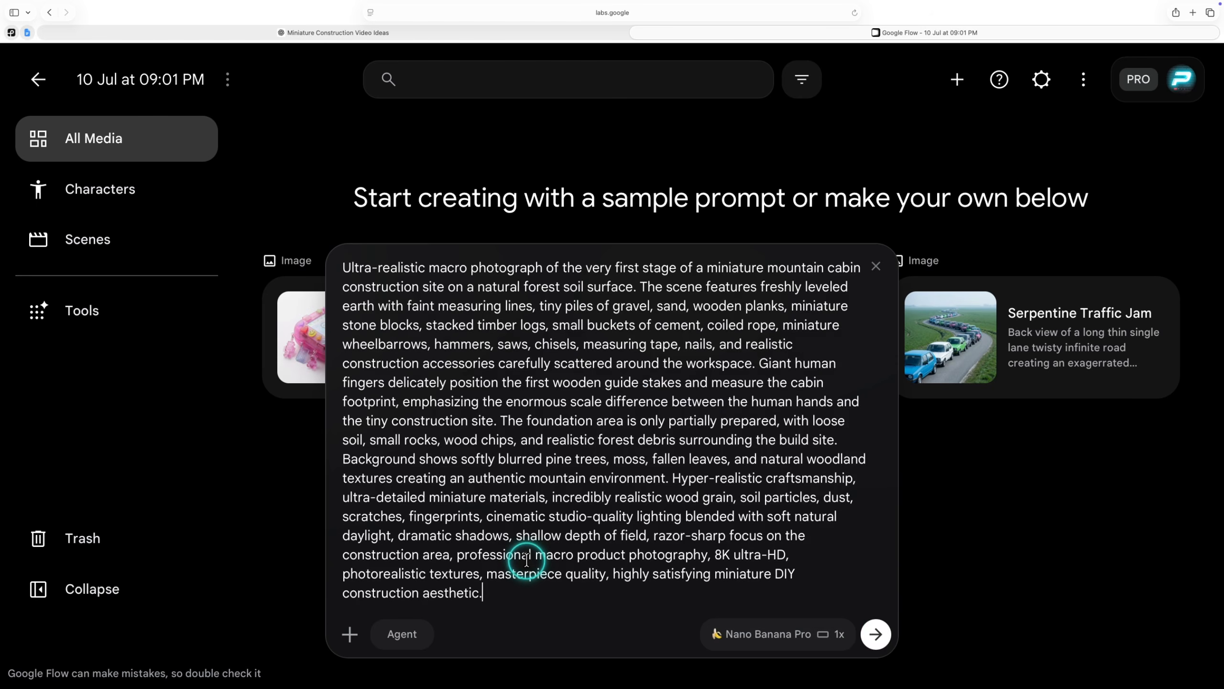
{"action": "left_click", "coordinate": [876, 633]}
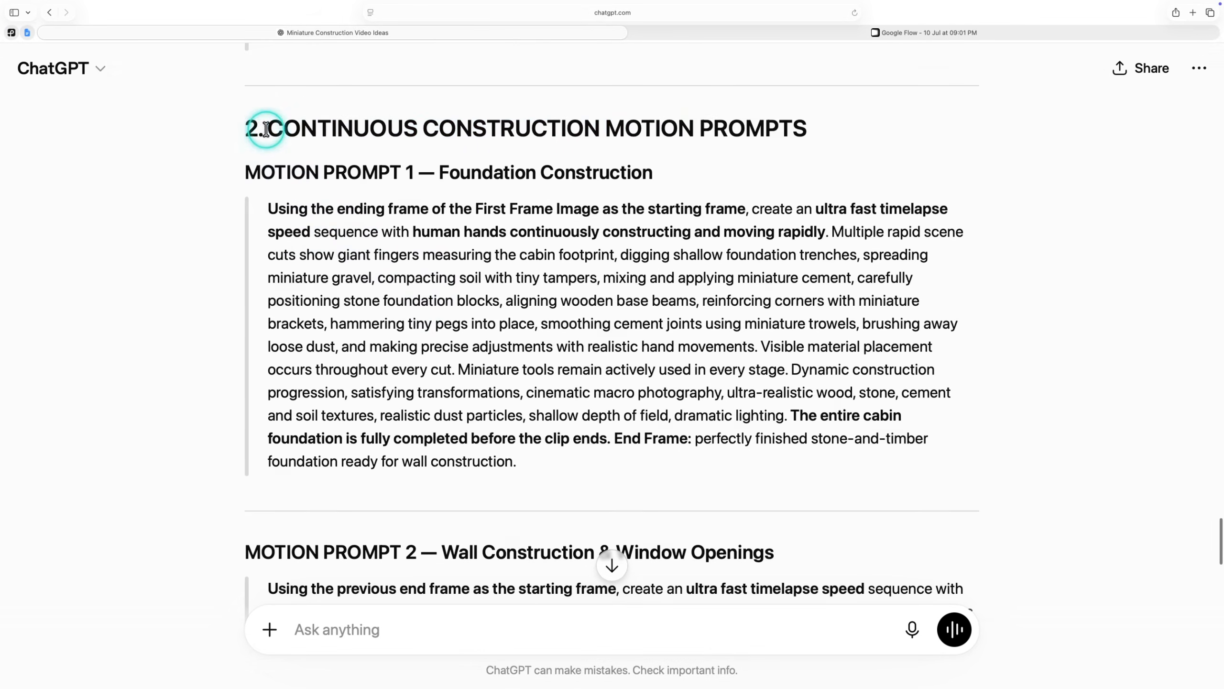
Copy the full text of Motion Prompt 1, Foundation Construction, from the ChatGPT reply
{"action": "left_click_drag", "start_coordinate": [266, 130], "coordinate": [828, 120]}
{"action": "left_click", "coordinate": [544, 163]}
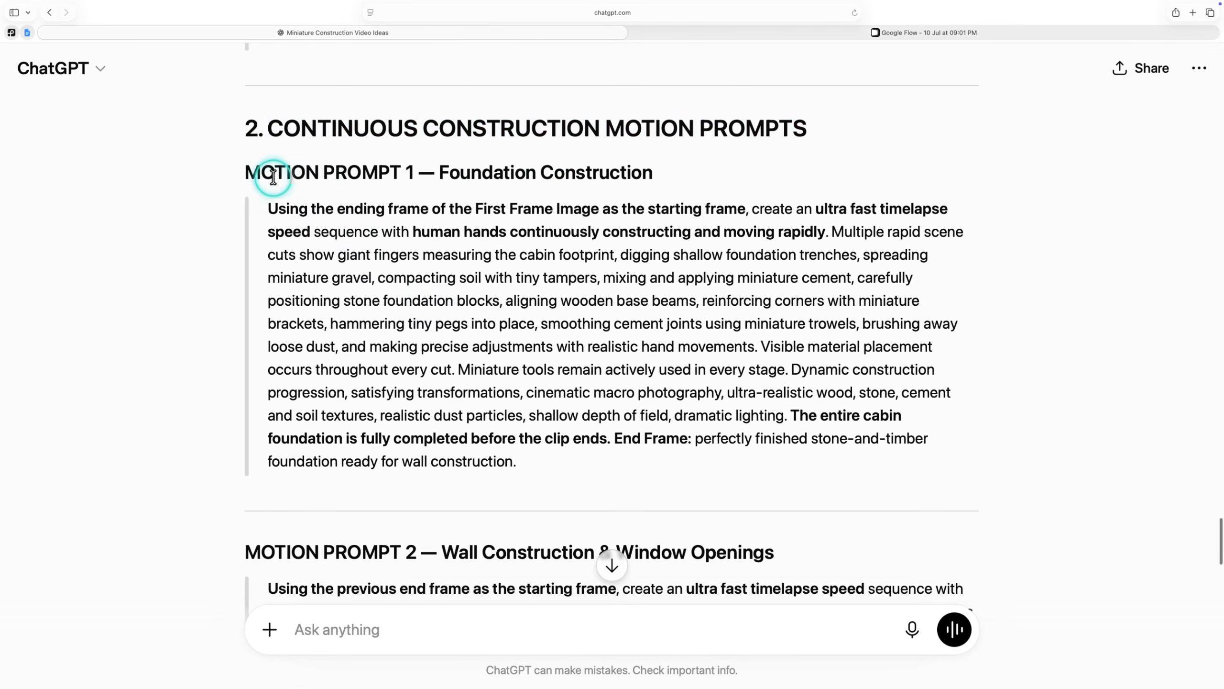
{"action": "left_click_drag", "start_coordinate": [250, 173], "coordinate": [651, 170]}
{"action": "left_click", "coordinate": [448, 172]}
{"action": "left_click_drag", "start_coordinate": [252, 213], "coordinate": [518, 468]}
{"action": "right_click", "coordinate": [477, 386]}
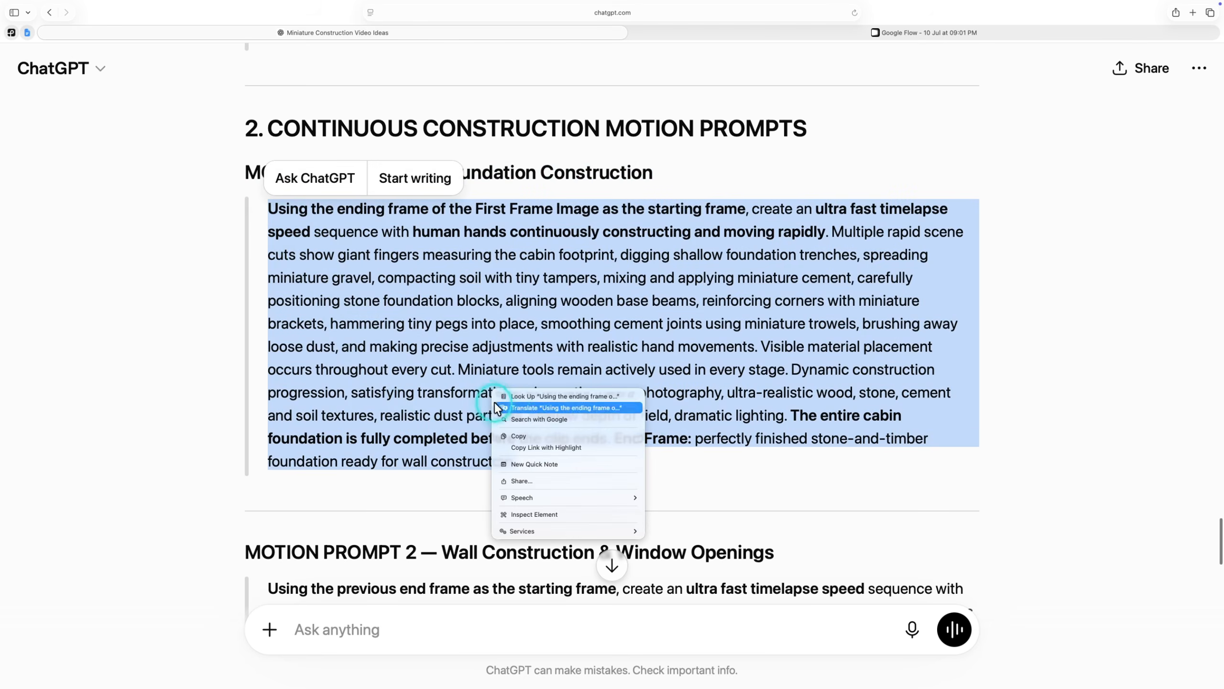
{"action": "left_click", "coordinate": [535, 432]}
Switch to Google Flow and use Animate on the generated miniature cabin site image to make it the start frame
{"action": "left_click", "coordinate": [724, 33]}
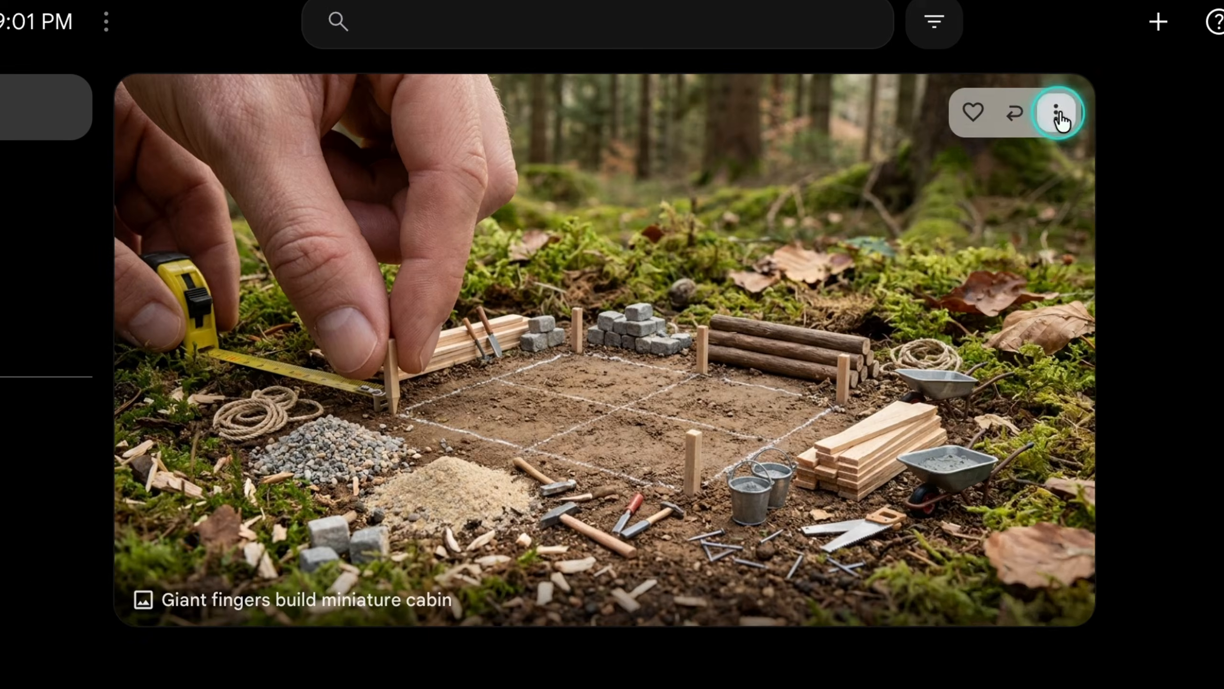
{"action": "left_click", "coordinate": [886, 142]}
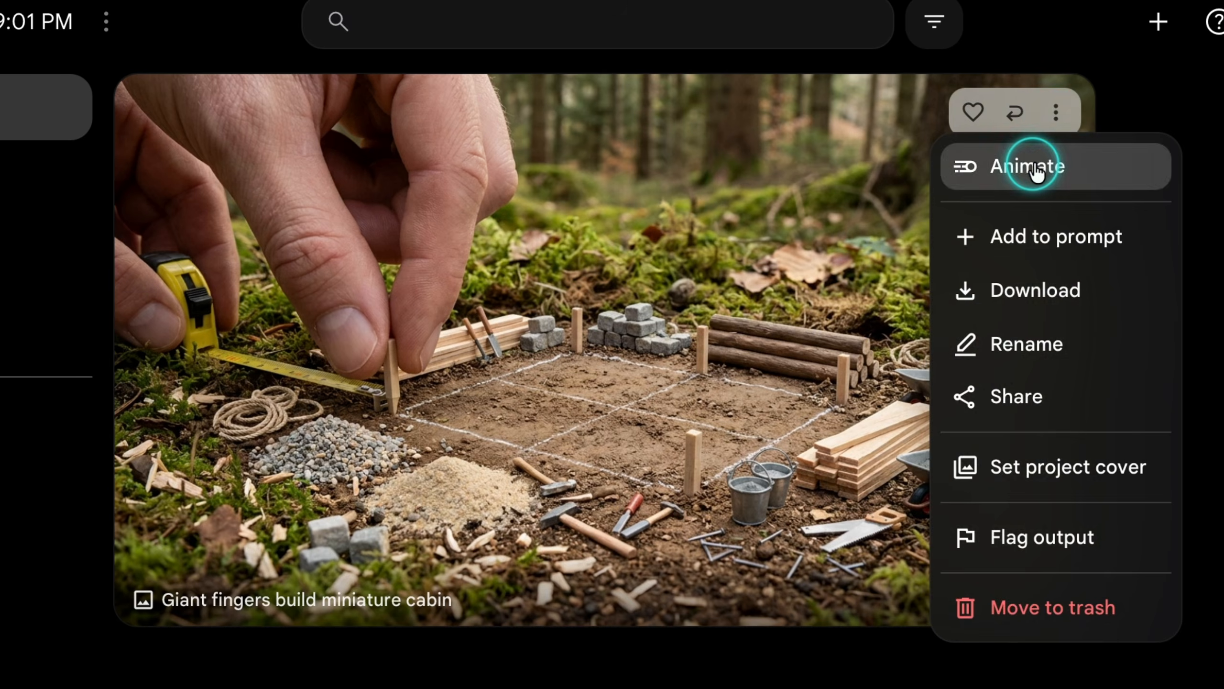
{"action": "left_click", "coordinate": [869, 175]}
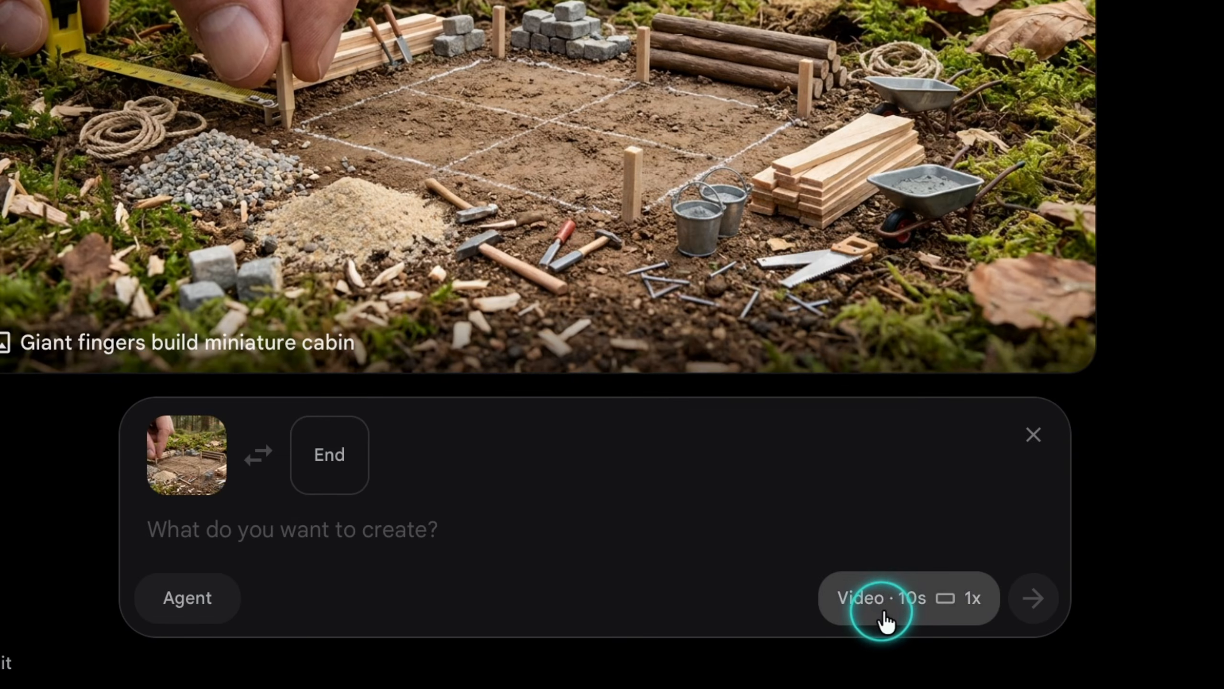
Select Omni Flash as the video generation model
{"action": "left_click", "coordinate": [909, 688]}
{"action": "left_click", "coordinate": [836, 413]}
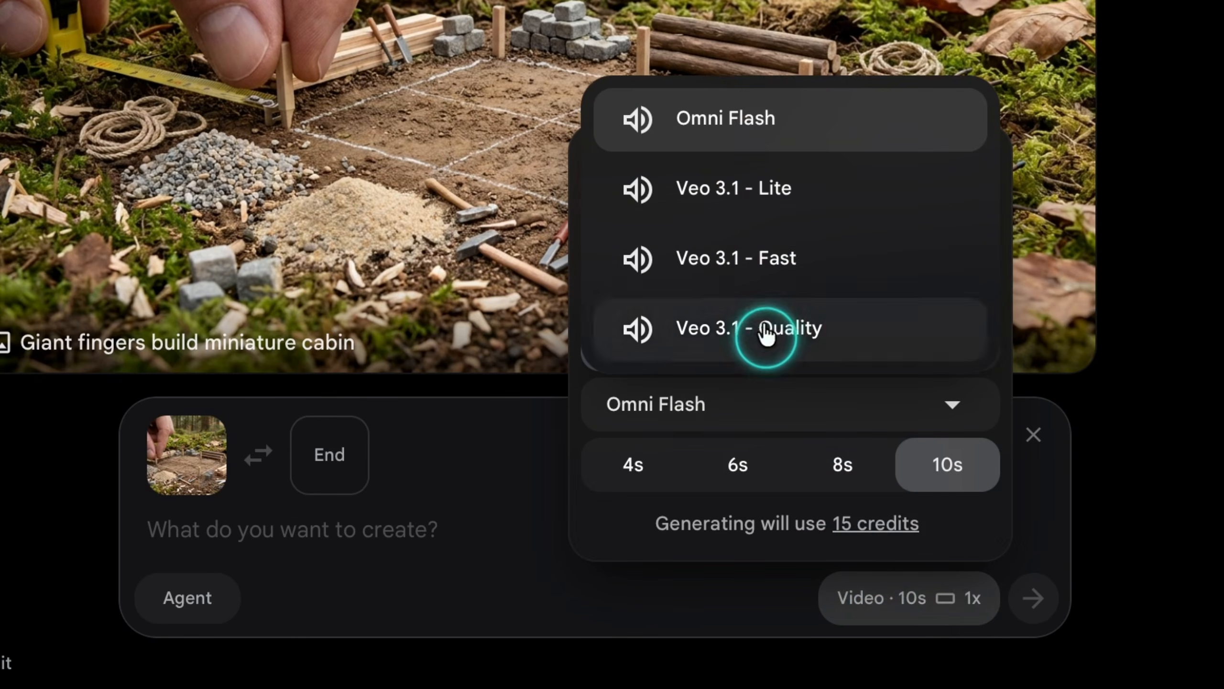
{"action": "left_click", "coordinate": [770, 117]}
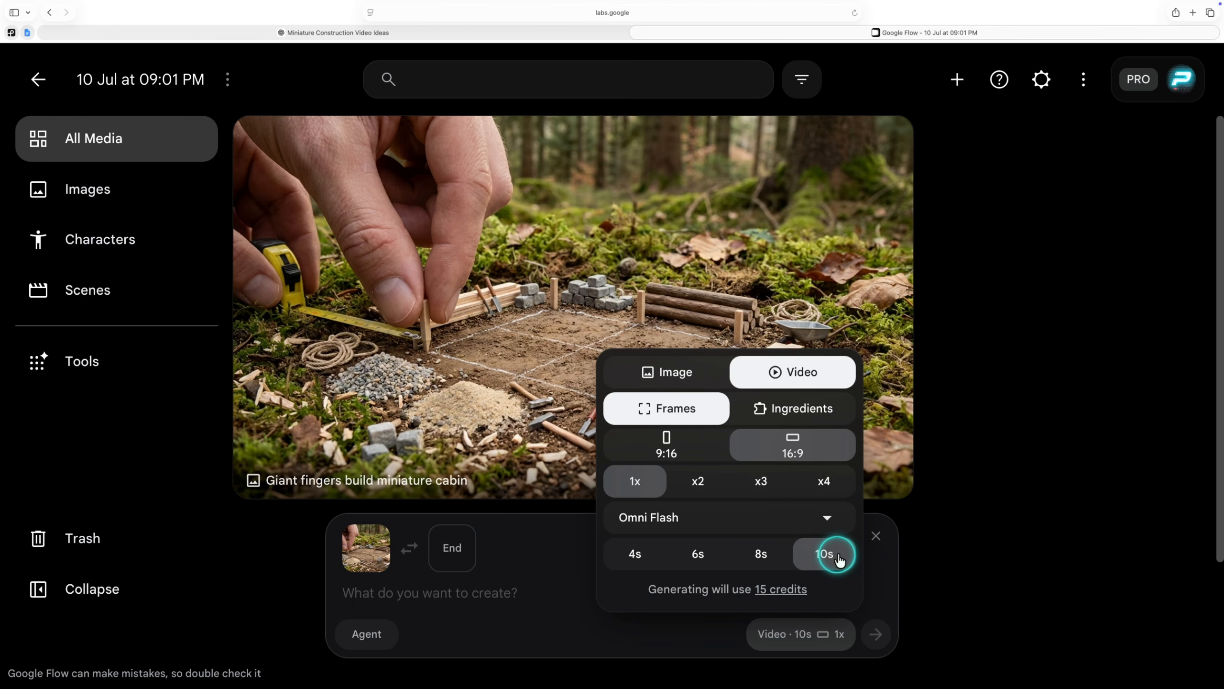
Paste the copied foundation motion prompt and generate the video from the start frame
{"action": "left_click", "coordinate": [500, 592]}
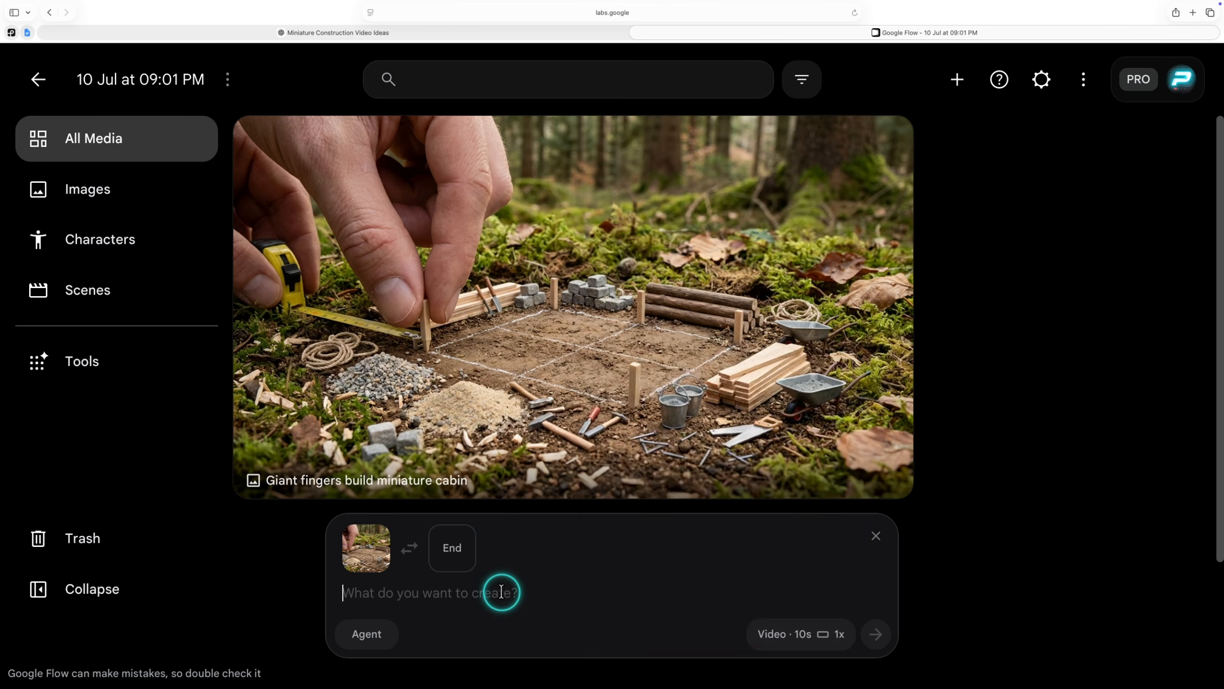
{"action": "right_click", "coordinate": [501, 598]}
{"action": "left_click", "coordinate": [530, 559]}
{"action": "left_click", "coordinate": [876, 634]}
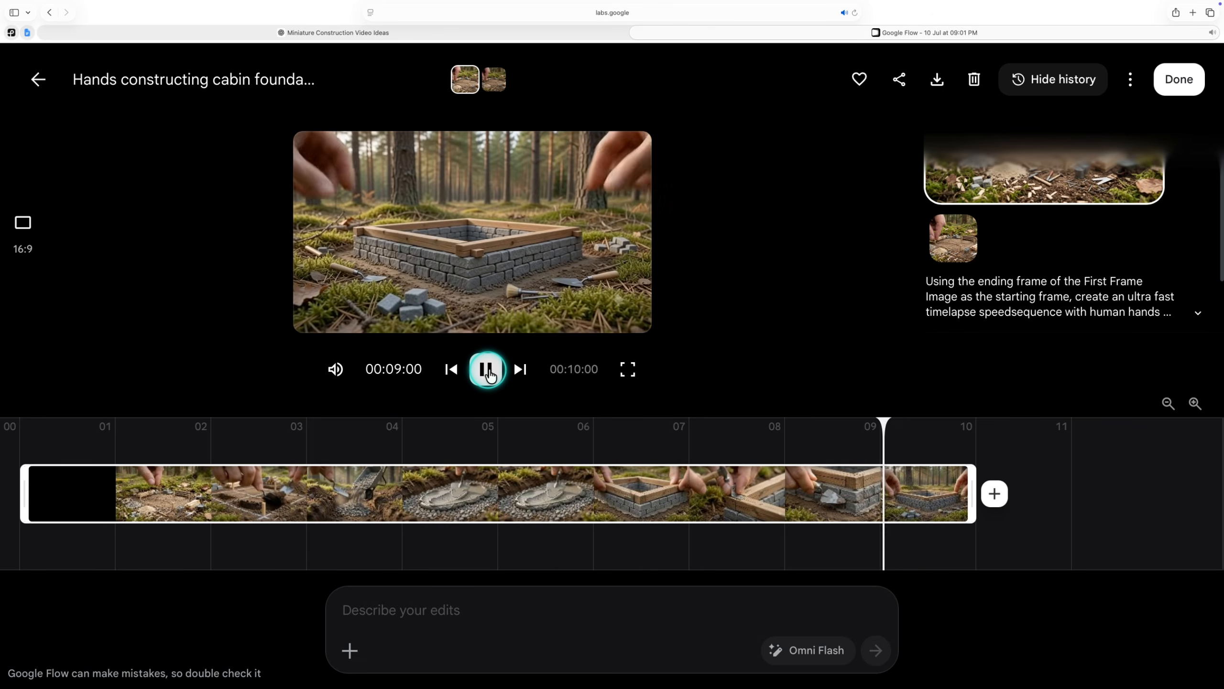
Save the final frame of the foundation video, at 00:09:23, as an image and dismiss the notification
{"action": "mouse_move", "coordinate": [487, 181]}
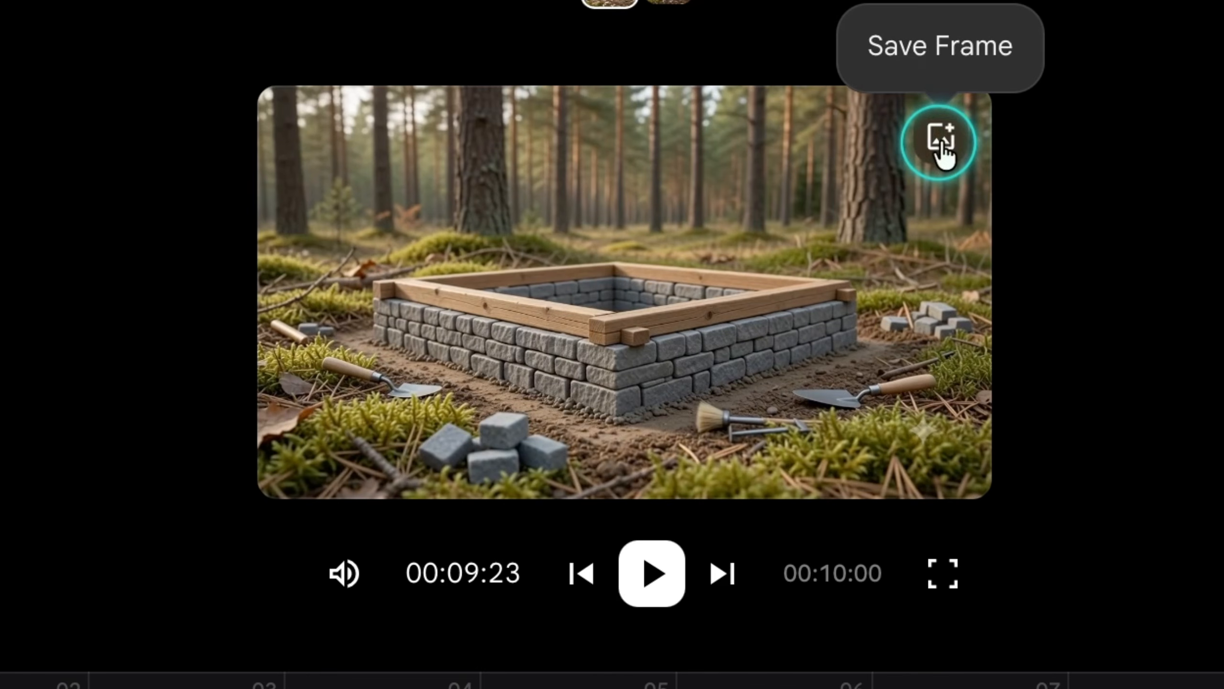
{"action": "left_click", "coordinate": [941, 144]}
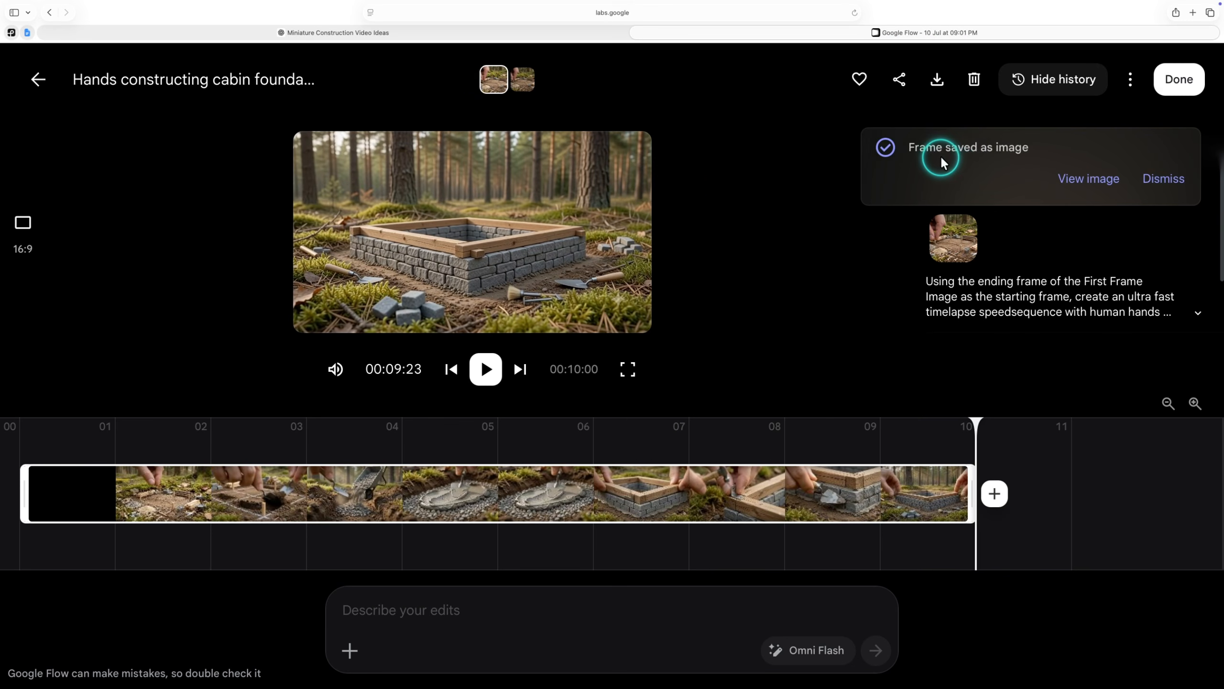
{"action": "left_click", "coordinate": [1152, 179]}
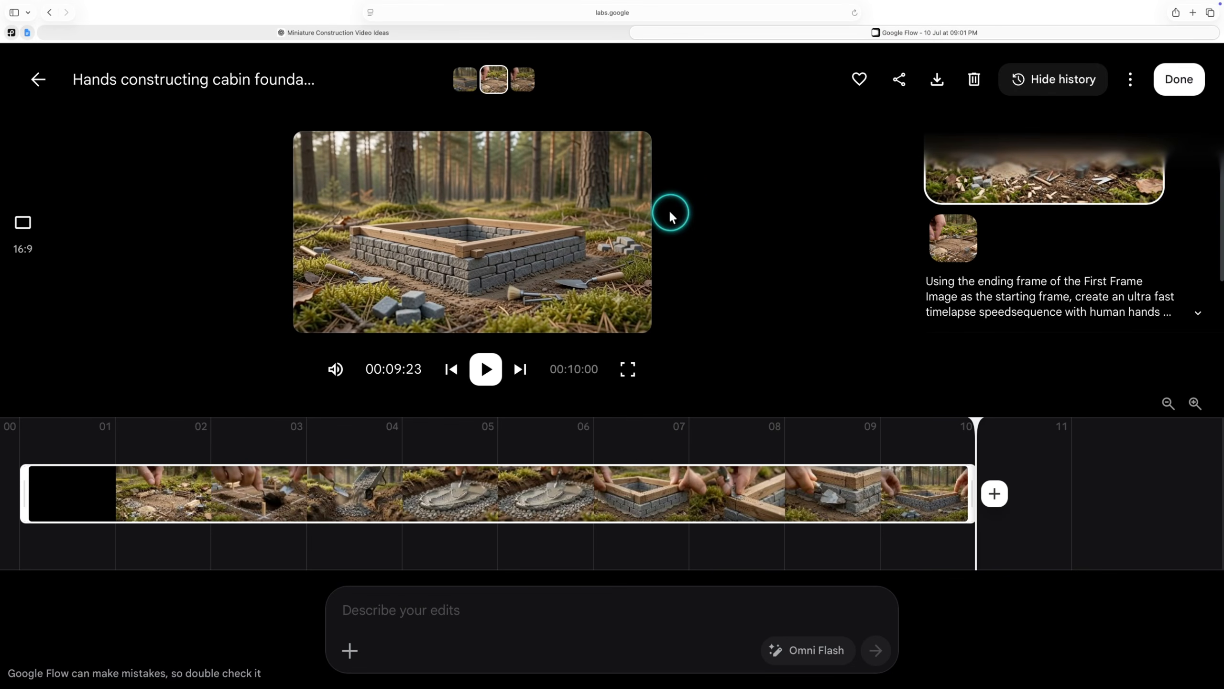
Return to the project's media and download the cabin foundation video in 1080p upscaled quality, dismissing the completion notice
{"action": "left_click", "coordinate": [48, 77]}
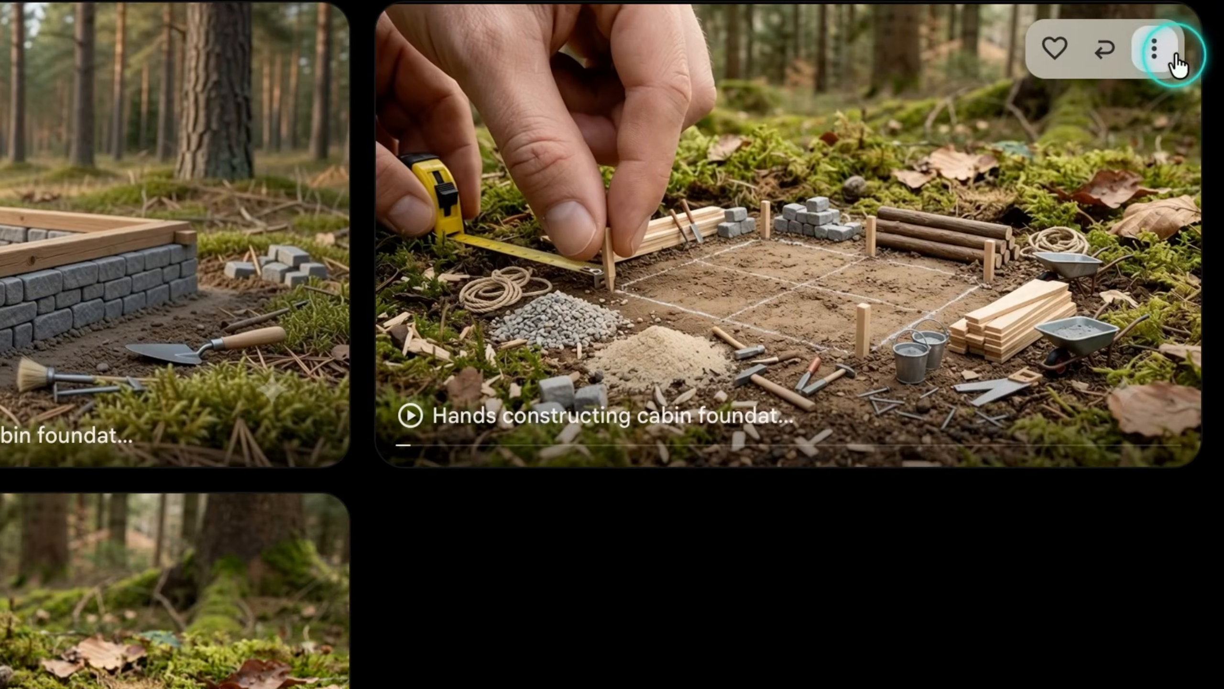
{"action": "left_click", "coordinate": [1168, 117]}
{"action": "mouse_move", "coordinate": [1097, 268]}
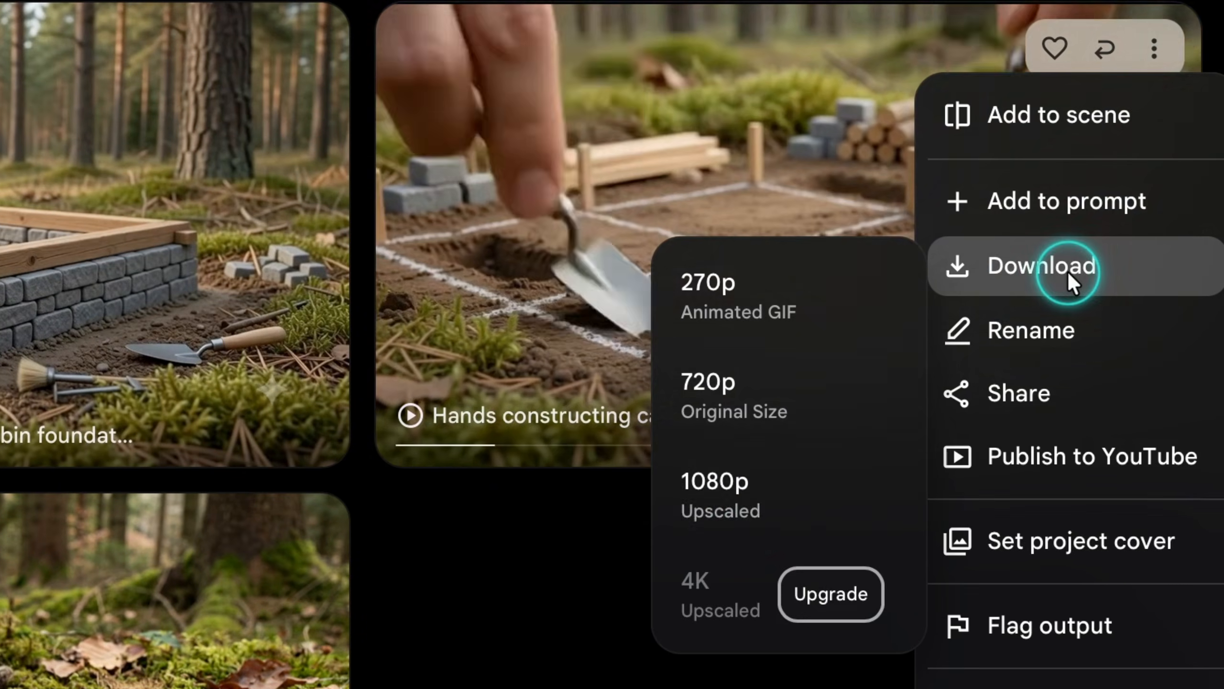
{"action": "left_click", "coordinate": [896, 437]}
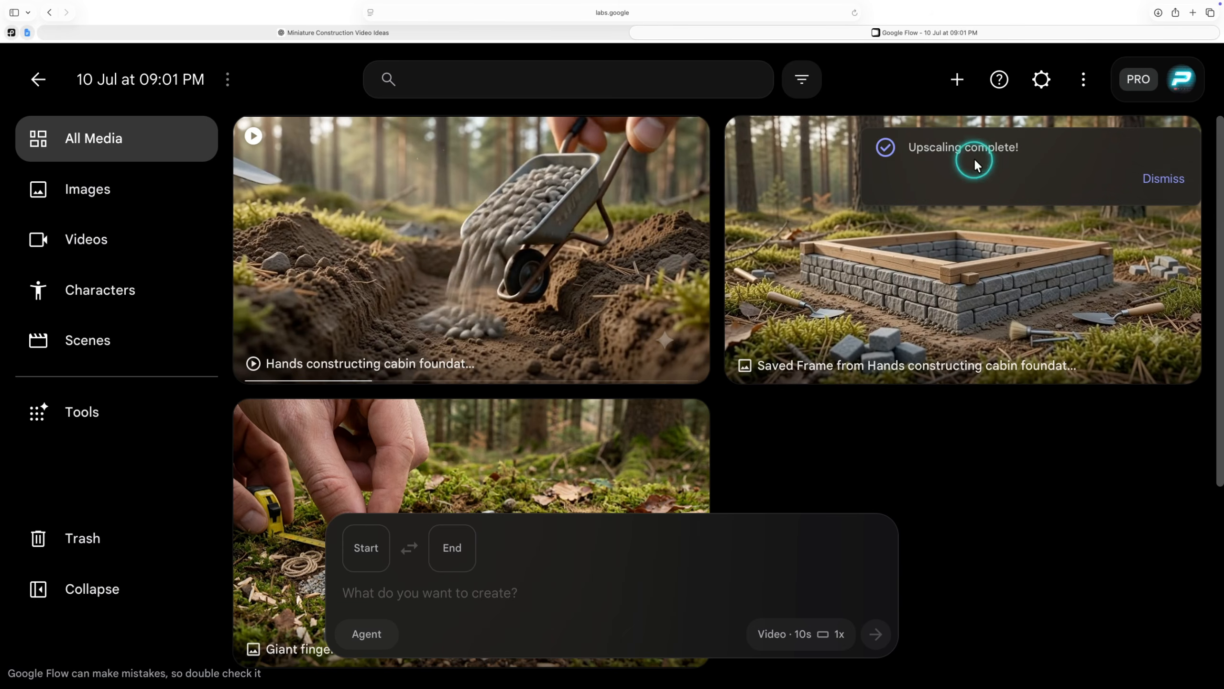
{"action": "left_click", "coordinate": [1162, 180]}
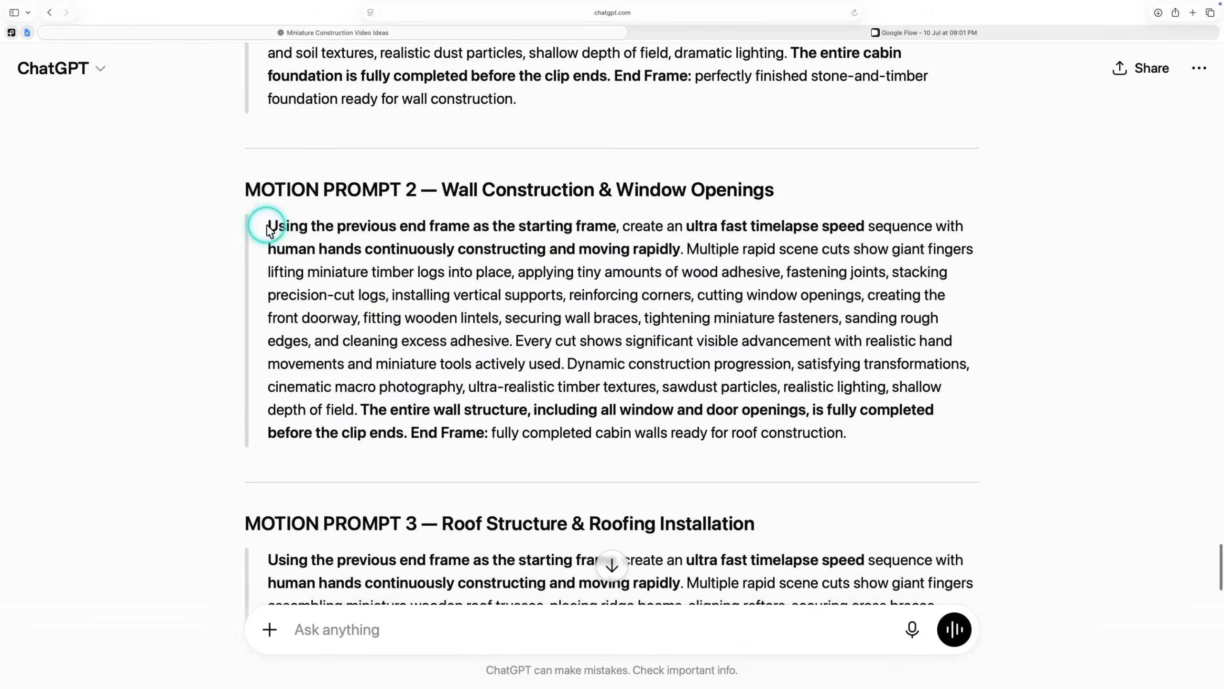
Copy the full Motion Prompt 2 text from ChatGPT and animate the saved foundation frame in Google Flow as the start frame
{"action": "left_click_drag", "start_coordinate": [264, 221], "coordinate": [815, 436]}
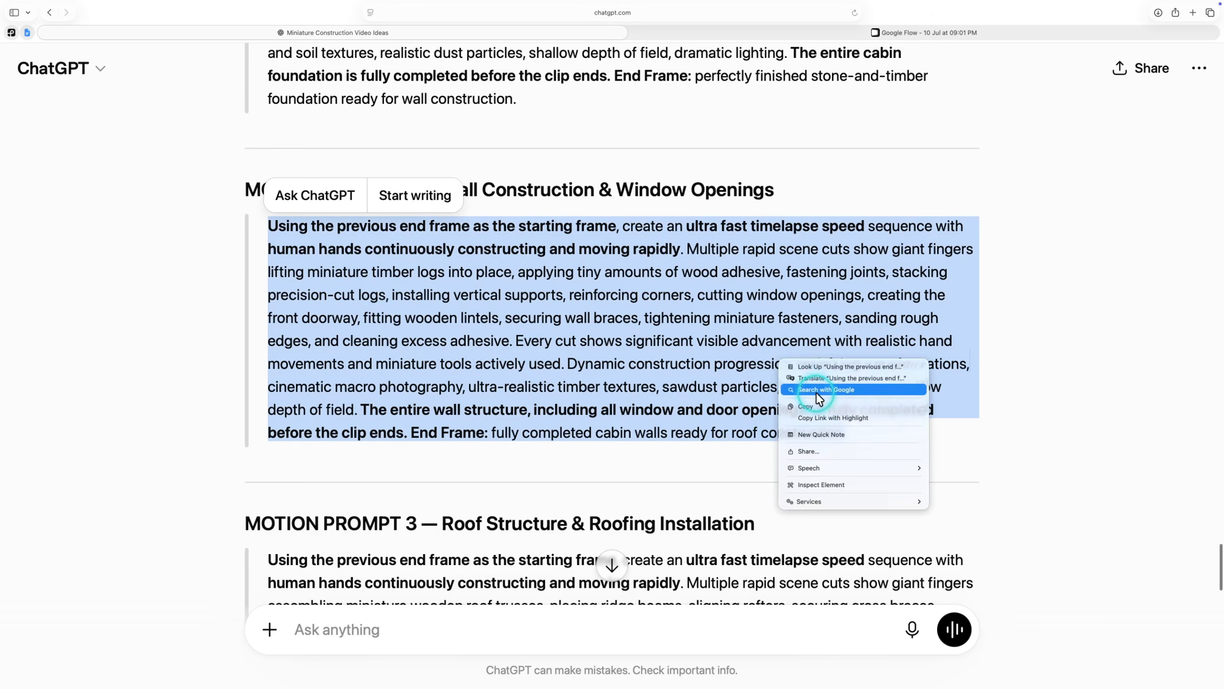
{"action": "left_click", "coordinate": [882, 31]}
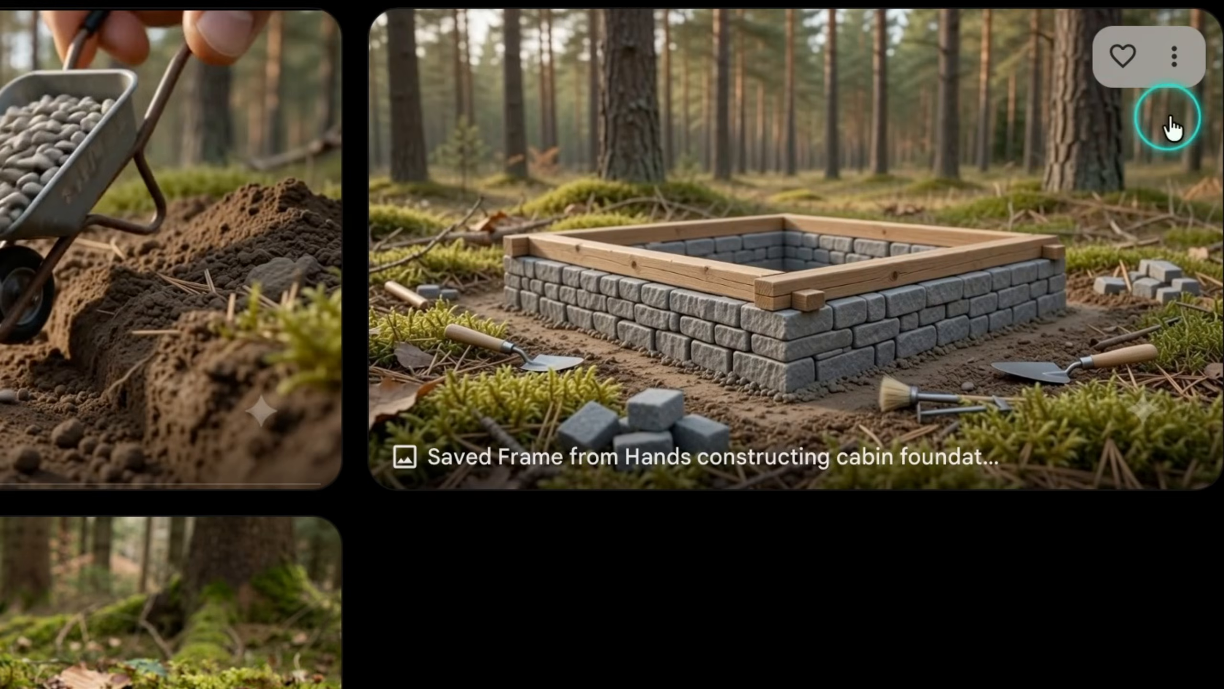
{"action": "left_click", "coordinate": [1171, 145]}
{"action": "left_click", "coordinate": [1078, 125]}
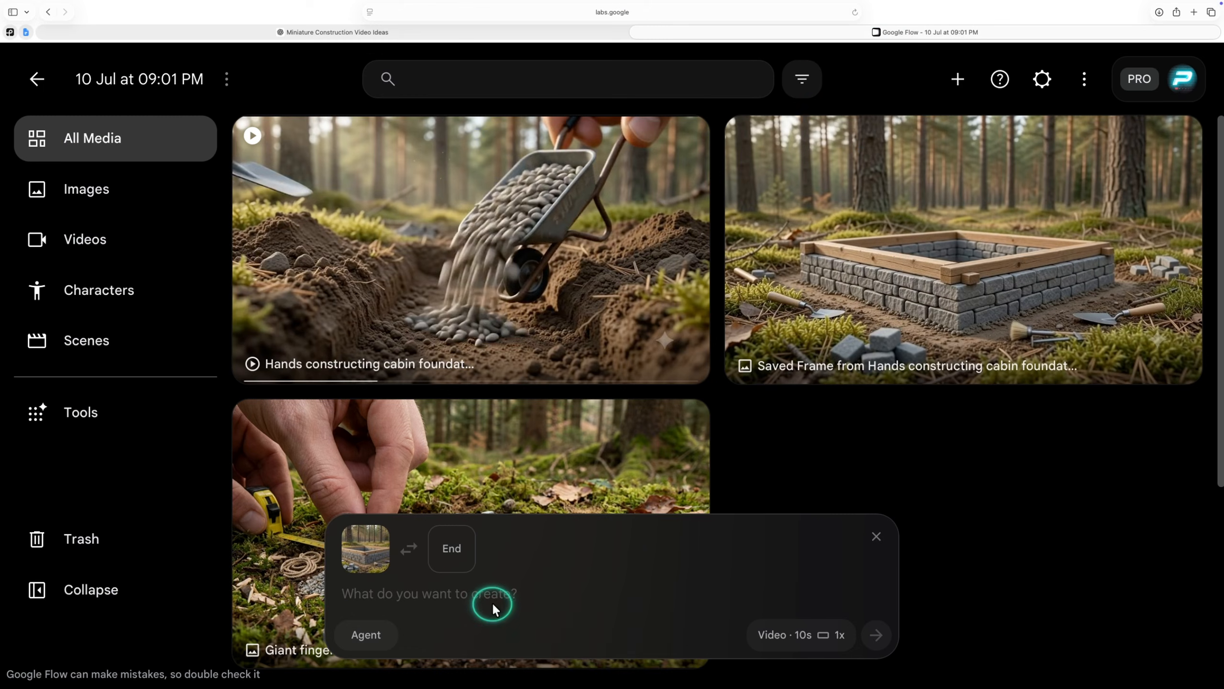
Paste the copied wall construction and window openings prompt and generate the 10-second video
{"action": "right_click", "coordinate": [513, 597]}
{"action": "right_click", "coordinate": [514, 598]}
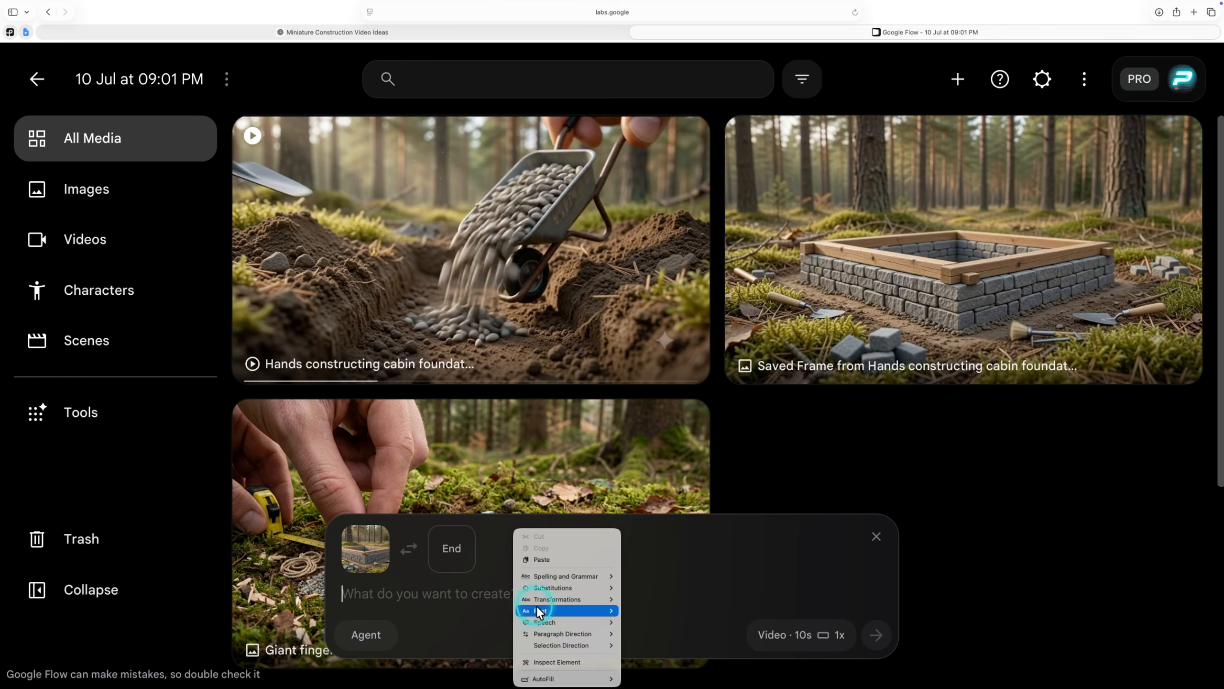
{"action": "left_click", "coordinate": [541, 559]}
{"action": "left_click", "coordinate": [875, 635]}
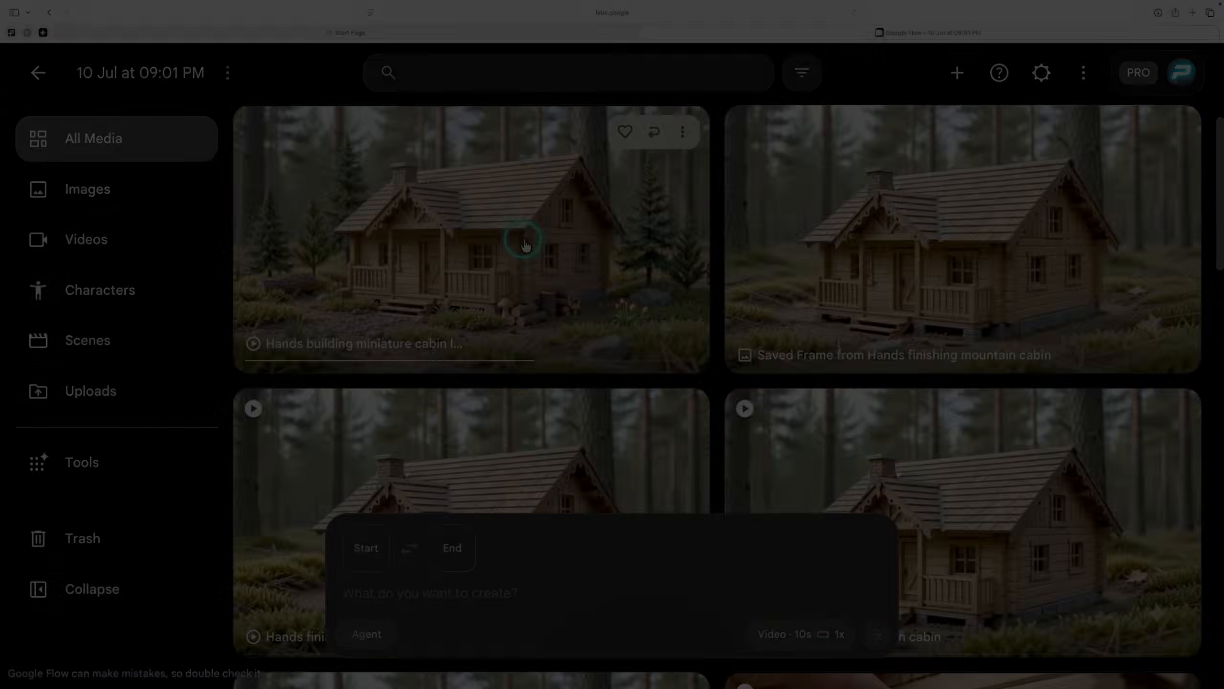
Look over the generated cabin clips, switch to the Gemini Watermark Remover website and read its description
{"action": "scroll", "coordinate": [526, 245], "scroll_direction": "down", "scroll_amount": 10}
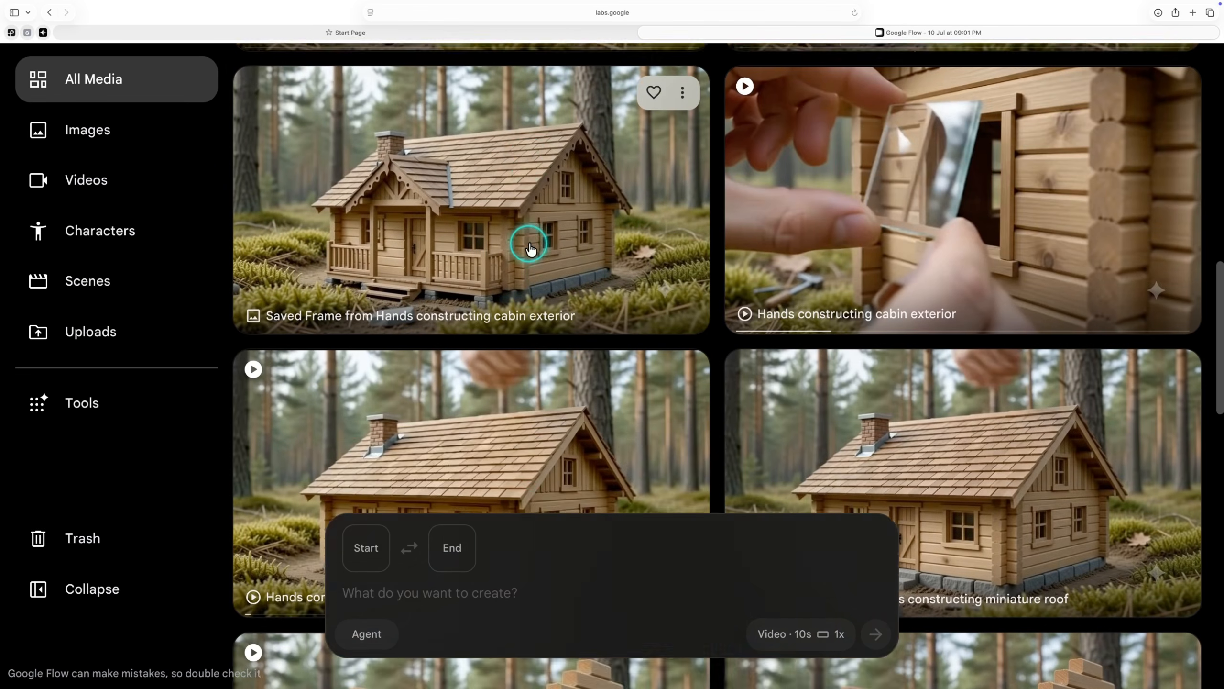
{"action": "scroll", "coordinate": [530, 246], "scroll_direction": "down", "scroll_amount": 15}
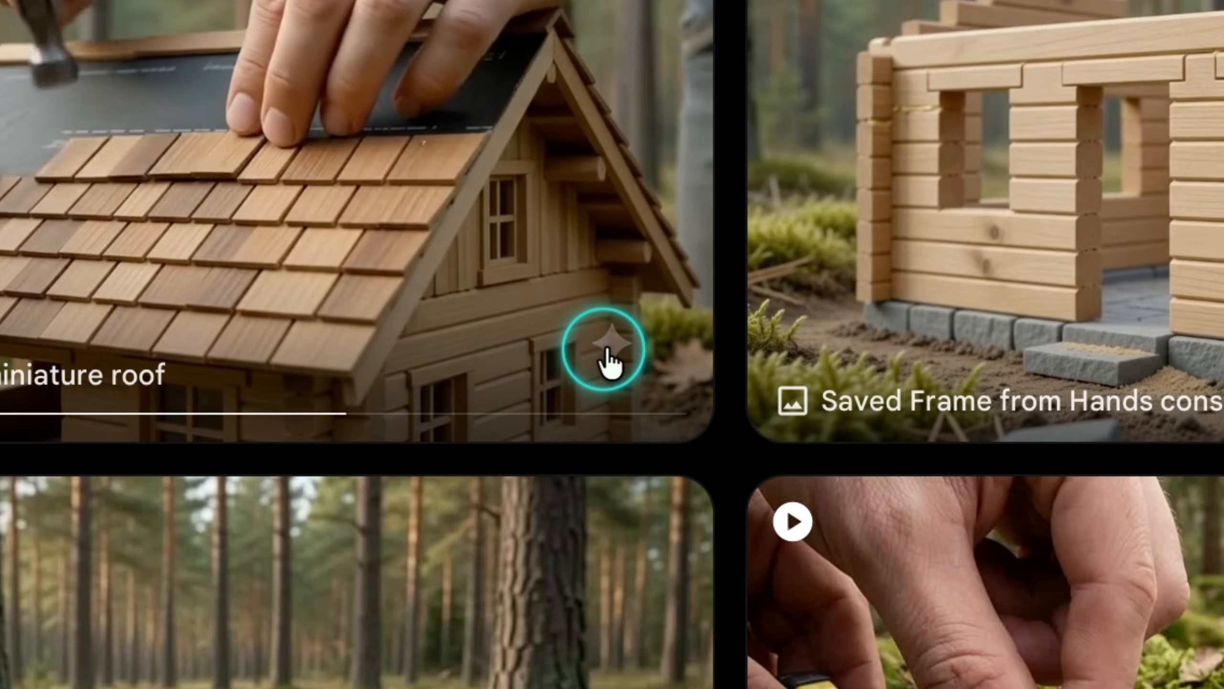
{"action": "left_click", "coordinate": [42, 32]}
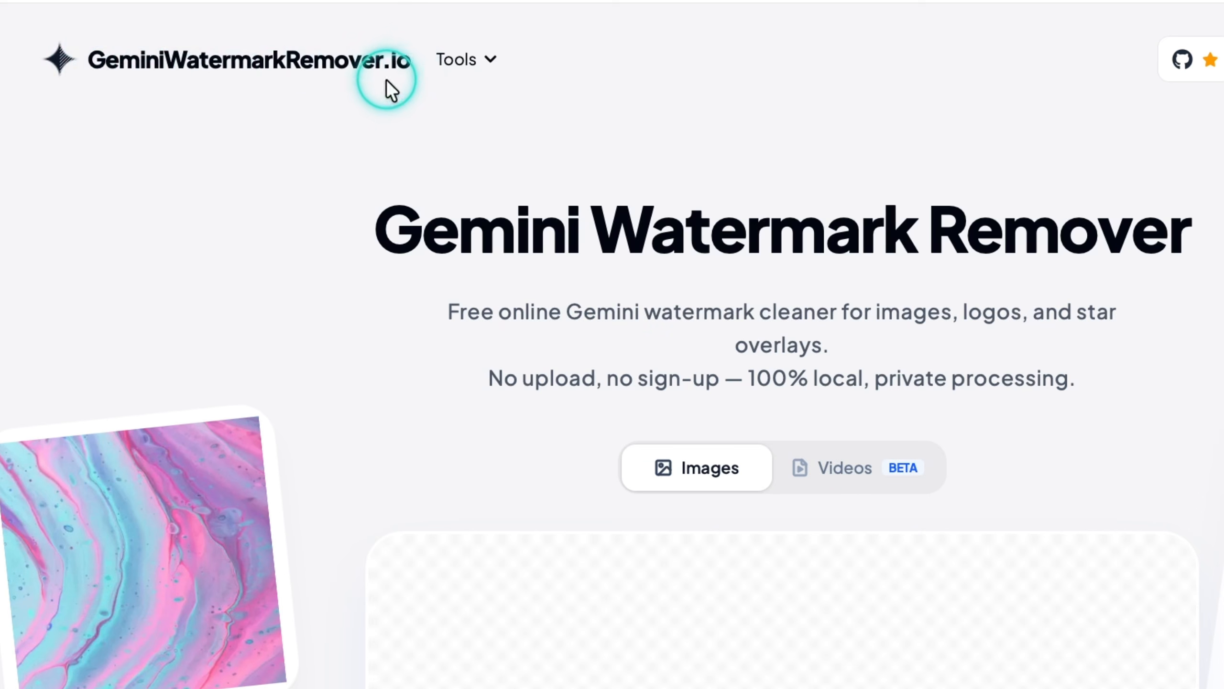
{"action": "left_click_drag", "start_coordinate": [447, 310], "coordinate": [480, 313]}
{"action": "left_click_drag", "start_coordinate": [313, 307], "coordinate": [583, 304]}
{"action": "left_click", "coordinate": [305, 375]}
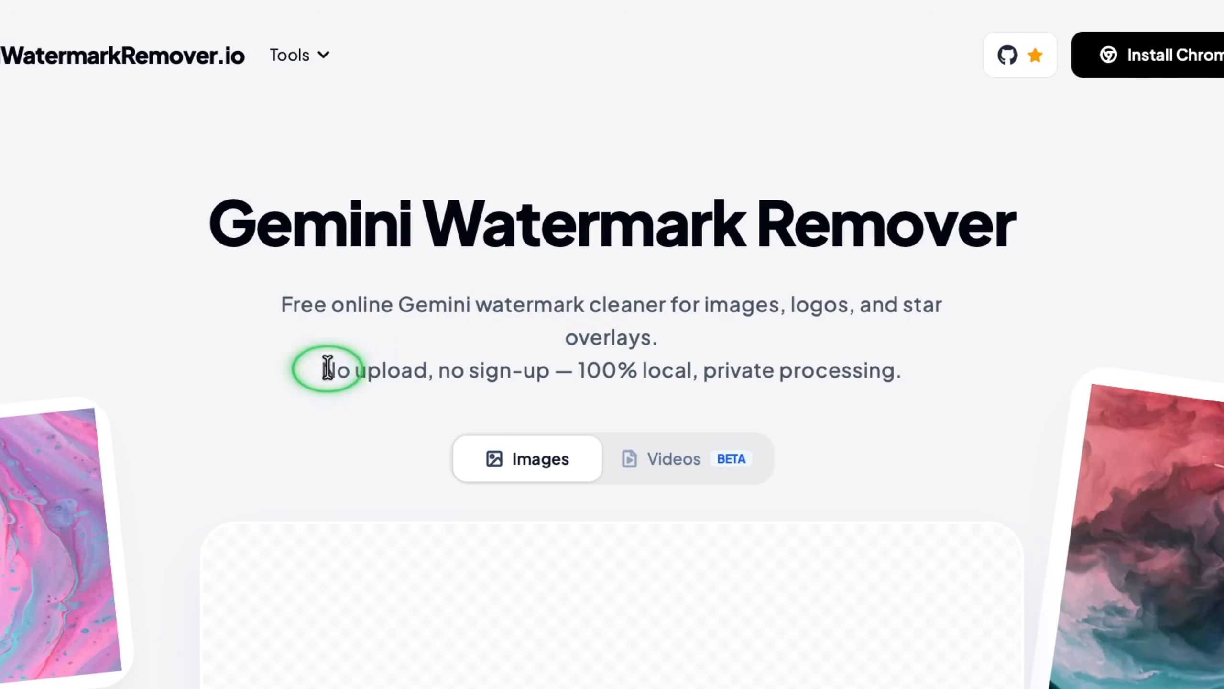
{"action": "left_click_drag", "start_coordinate": [323, 367], "coordinate": [919, 363]}
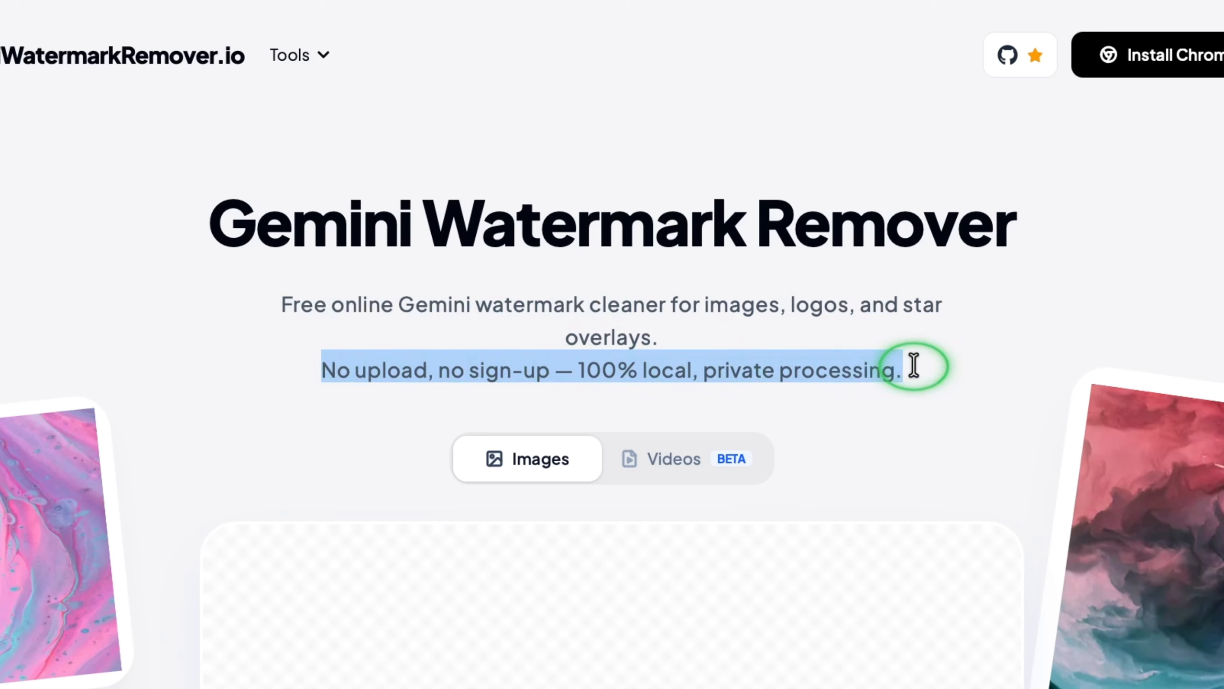
{"action": "left_click", "coordinate": [716, 364]}
{"action": "scroll", "coordinate": [574, 337], "scroll_direction": "down", "scroll_amount": 5}
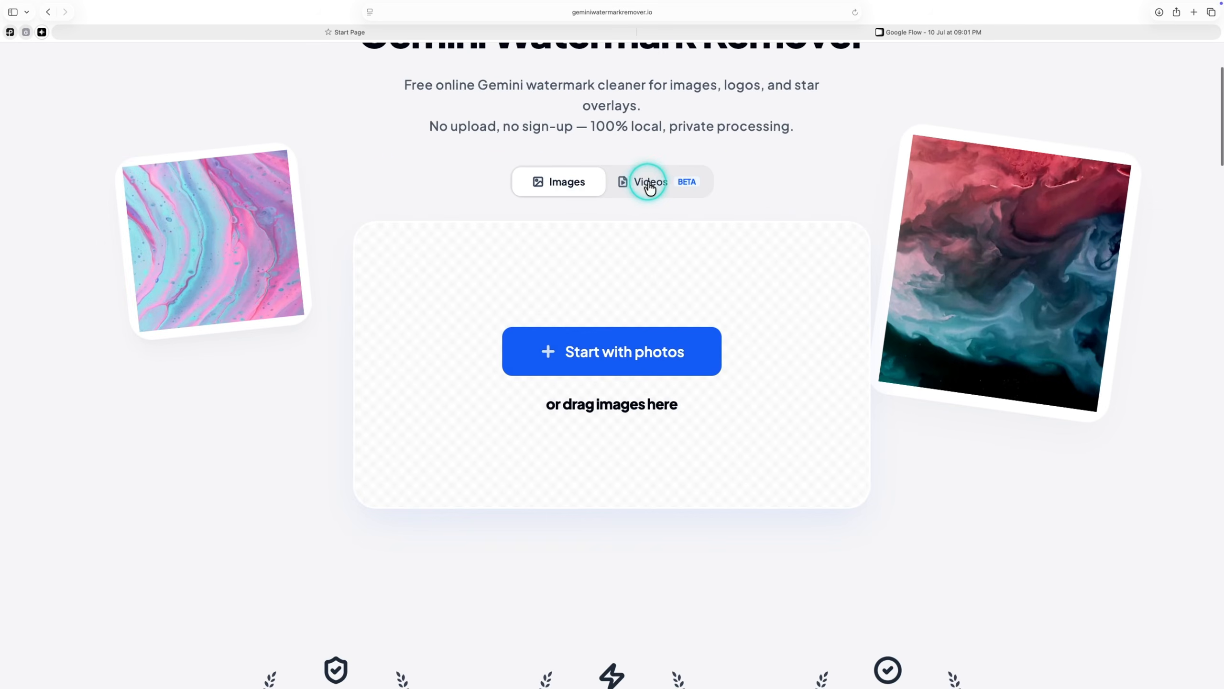
Upload the Hands_building_miniatur…140.mp4 clip from Downloads to the video watermark remover and start the local cleanup
{"action": "left_click", "coordinate": [648, 185]}
{"action": "scroll", "coordinate": [554, 192], "scroll_direction": "down", "scroll_amount": 3}
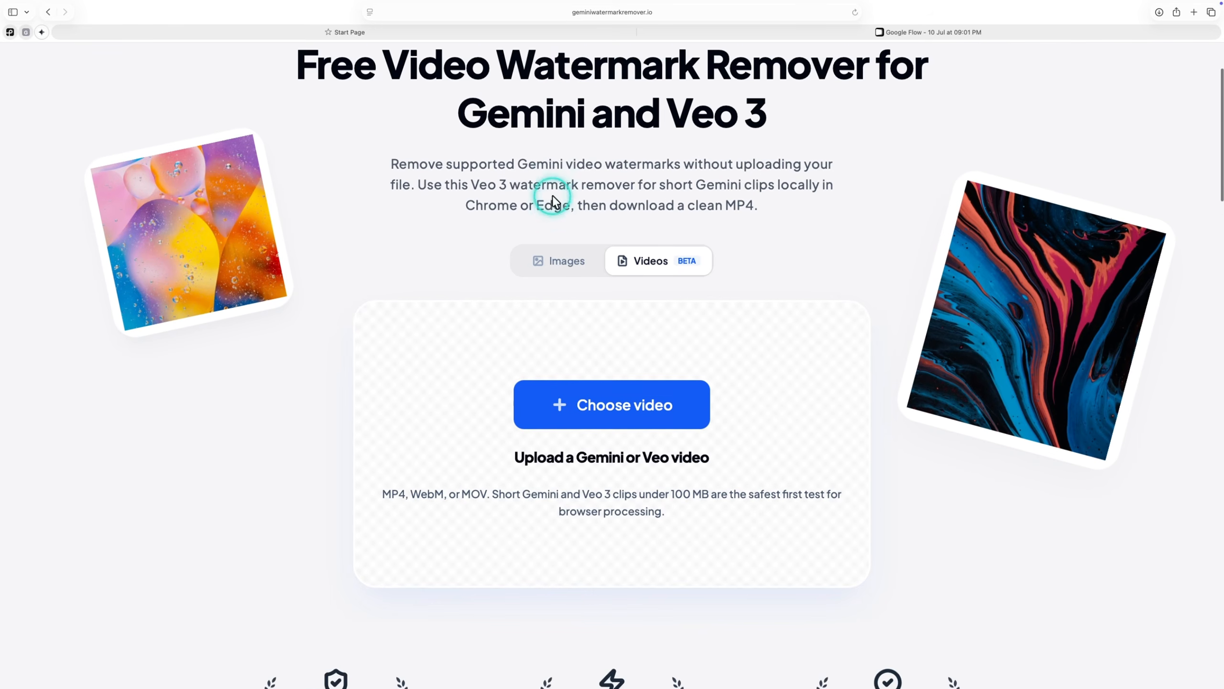
{"action": "left_click", "coordinate": [606, 385]}
{"action": "left_click", "coordinate": [409, 203]}
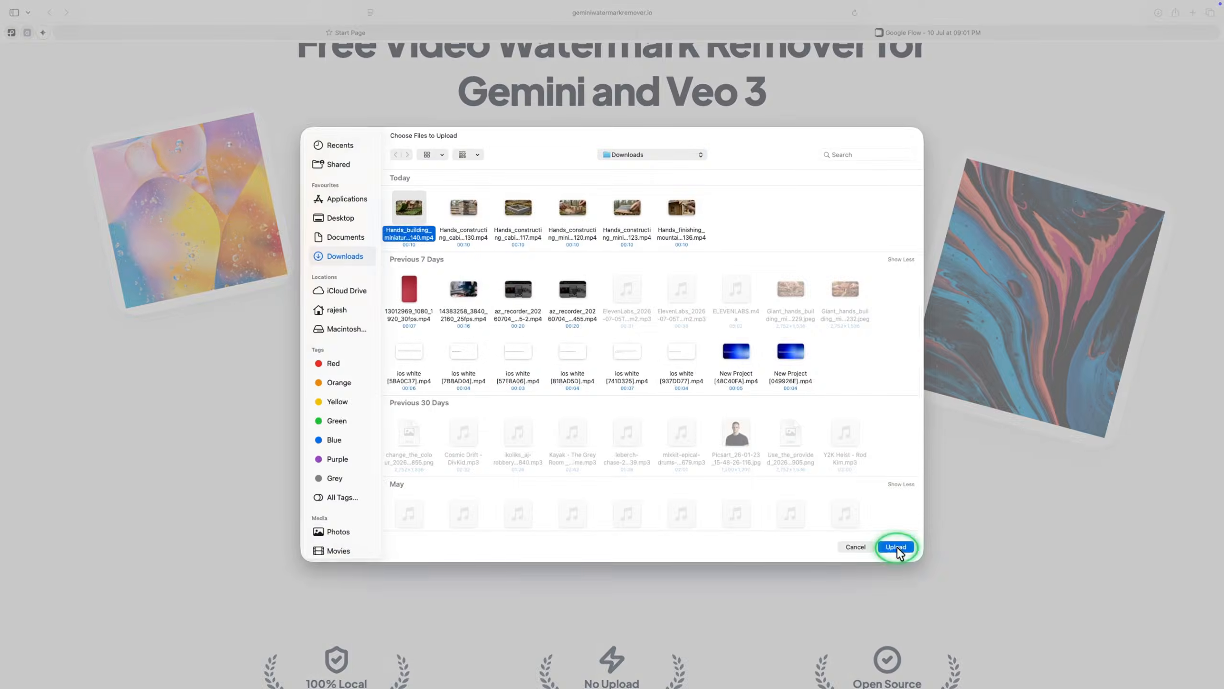
{"action": "left_click", "coordinate": [897, 539]}
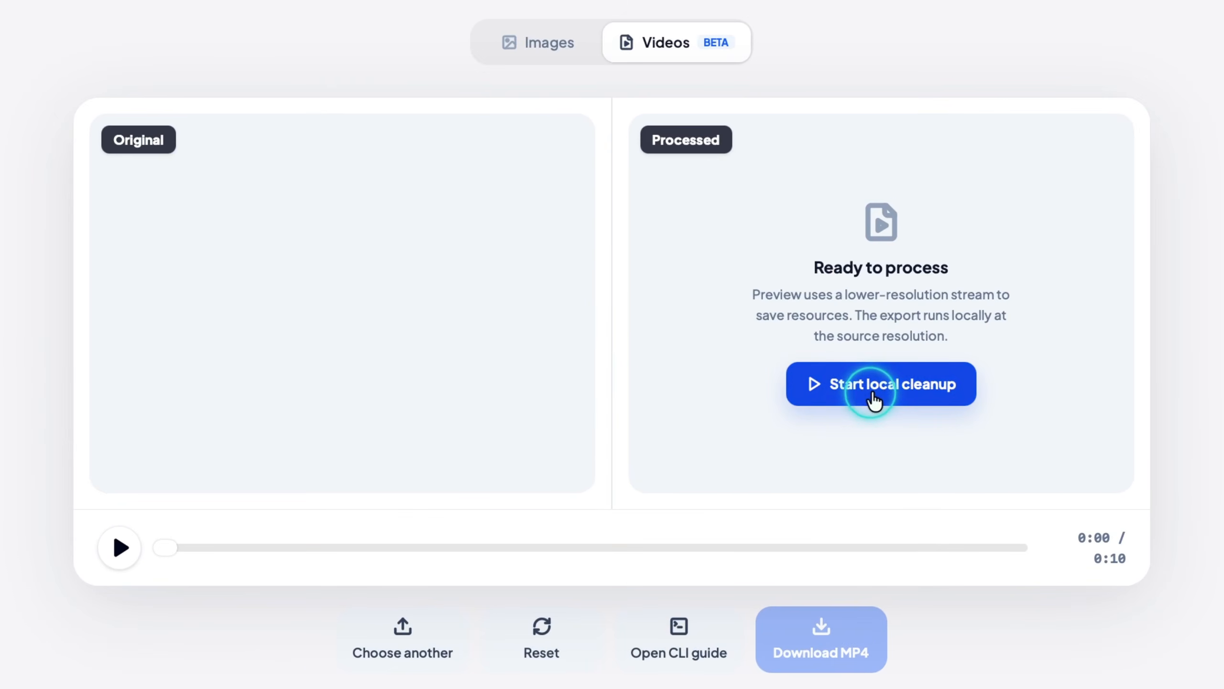
{"action": "left_click", "coordinate": [875, 400]}
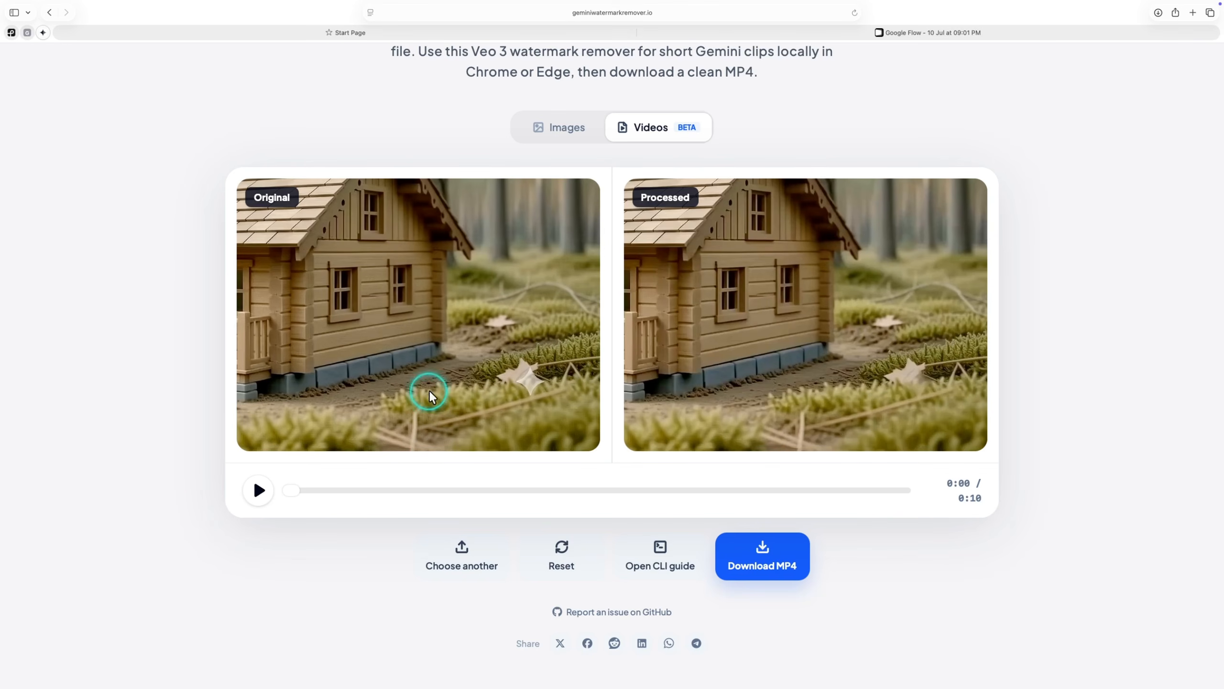
Play the original and processed clips side by side and download the cleaned MP4
{"action": "left_click", "coordinate": [261, 490]}
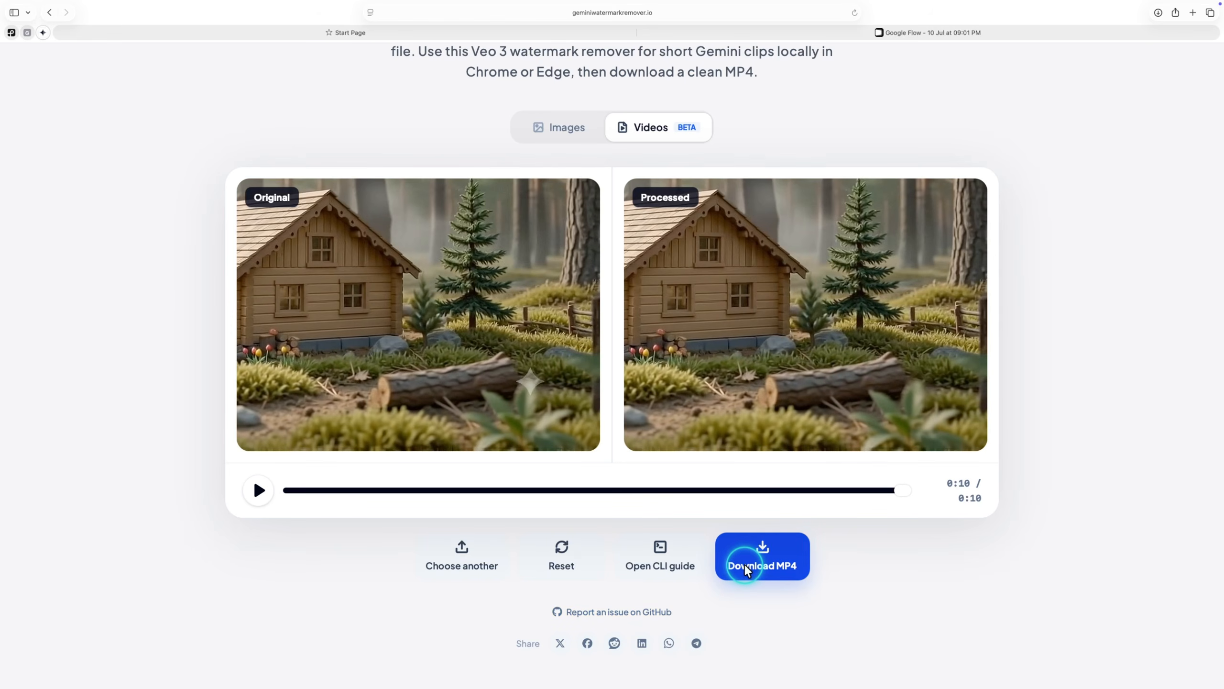
{"action": "scroll", "coordinate": [744, 564], "scroll_direction": "up", "scroll_amount": 2}
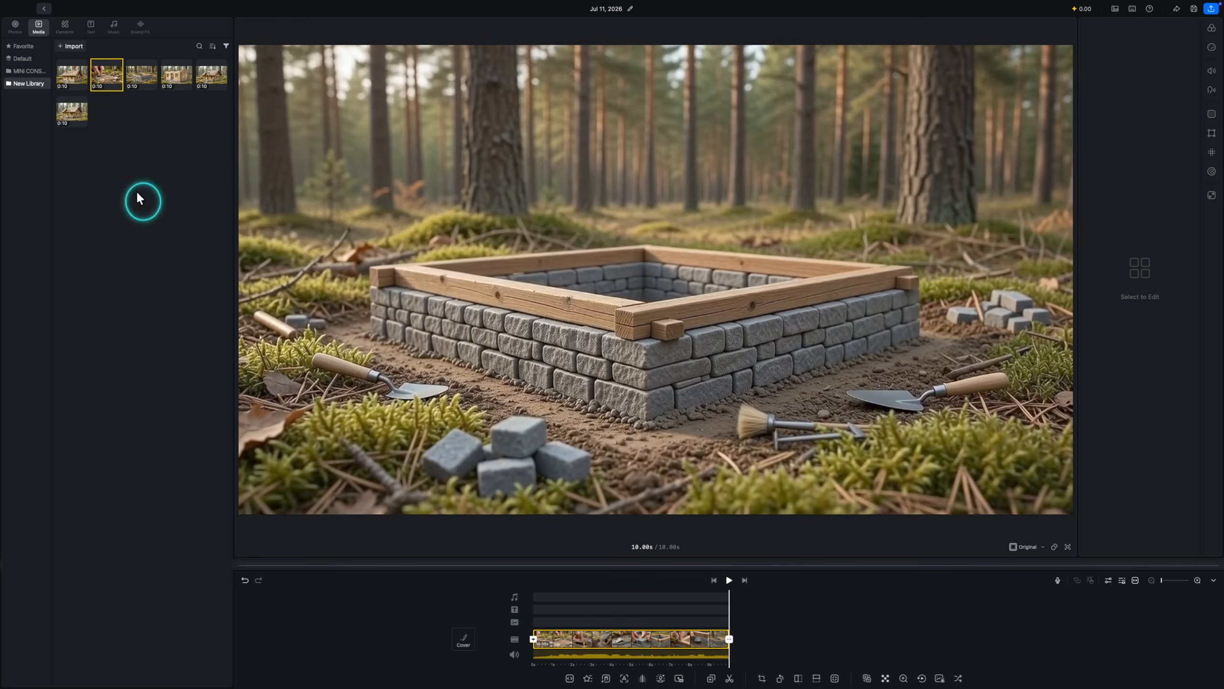
Switch to the video editor and append the wall, roof, exterior, finishing and landscaping clips after the foundation clip on the timeline
{"action": "left_click", "coordinate": [139, 77]}
{"action": "left_click_drag", "start_coordinate": [139, 77], "coordinate": [438, 594]}
{"action": "left_click_drag", "start_coordinate": [184, 74], "coordinate": [488, 634]}
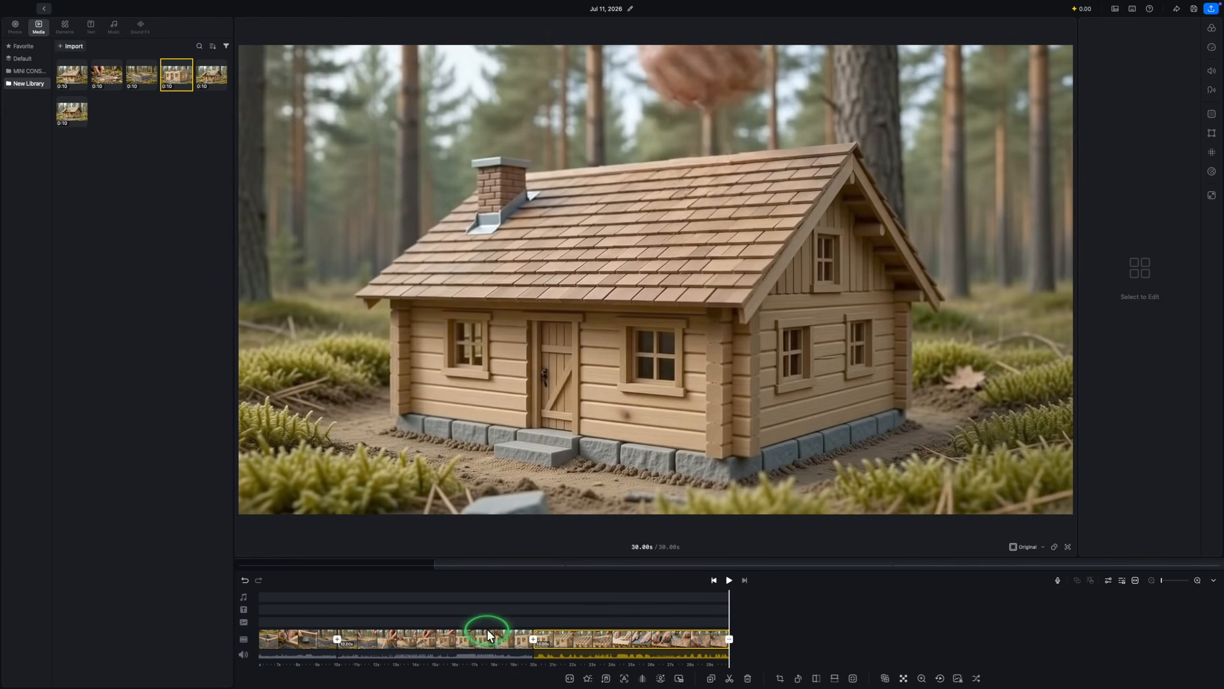
{"action": "left_click_drag", "start_coordinate": [202, 188], "coordinate": [705, 365]}
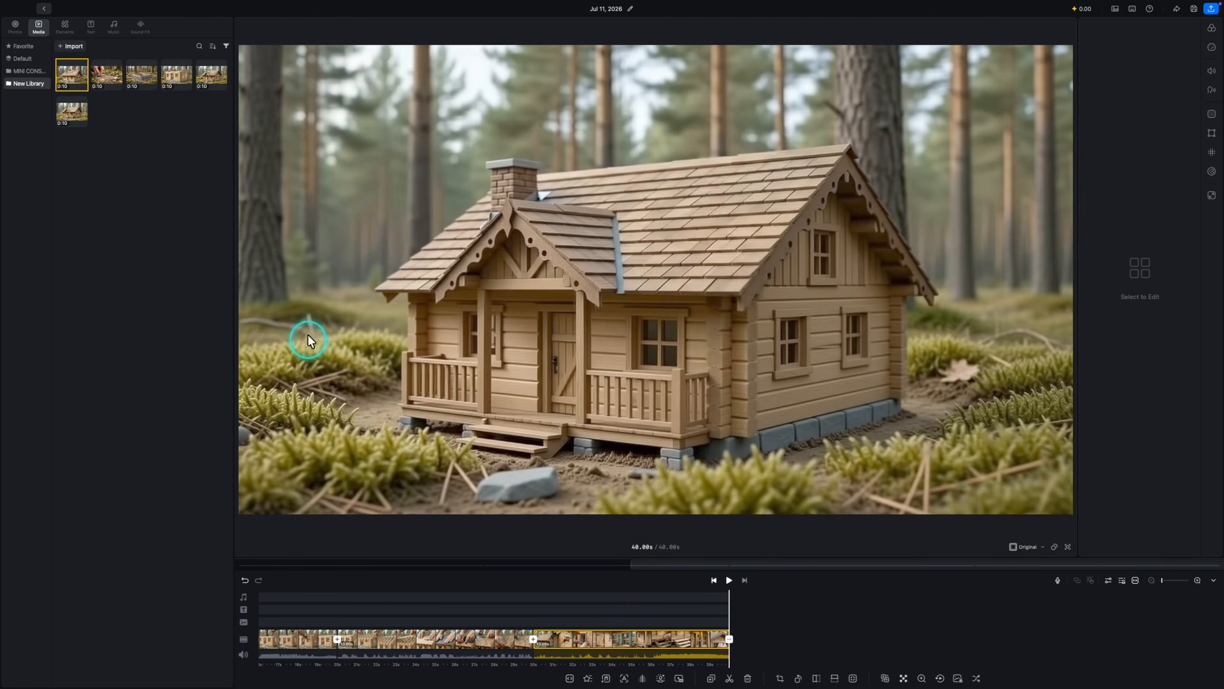
{"action": "left_click_drag", "start_coordinate": [207, 77], "coordinate": [708, 323]}
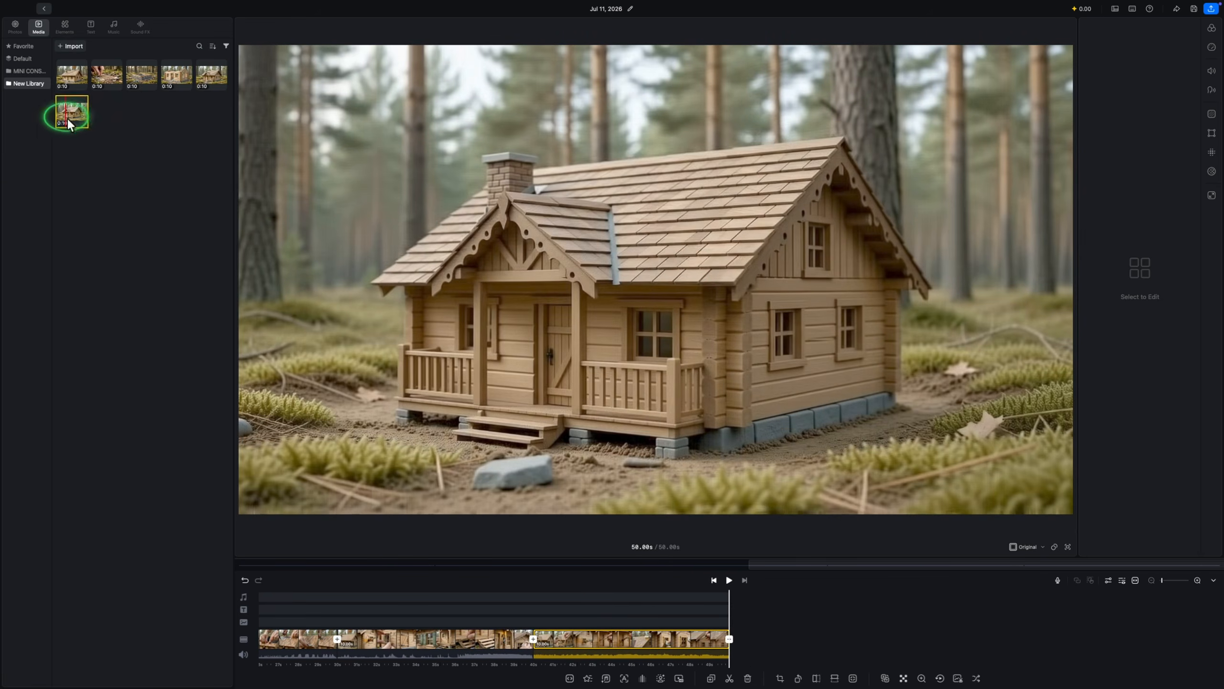
{"action": "left_click_drag", "start_coordinate": [70, 125], "coordinate": [570, 394]}
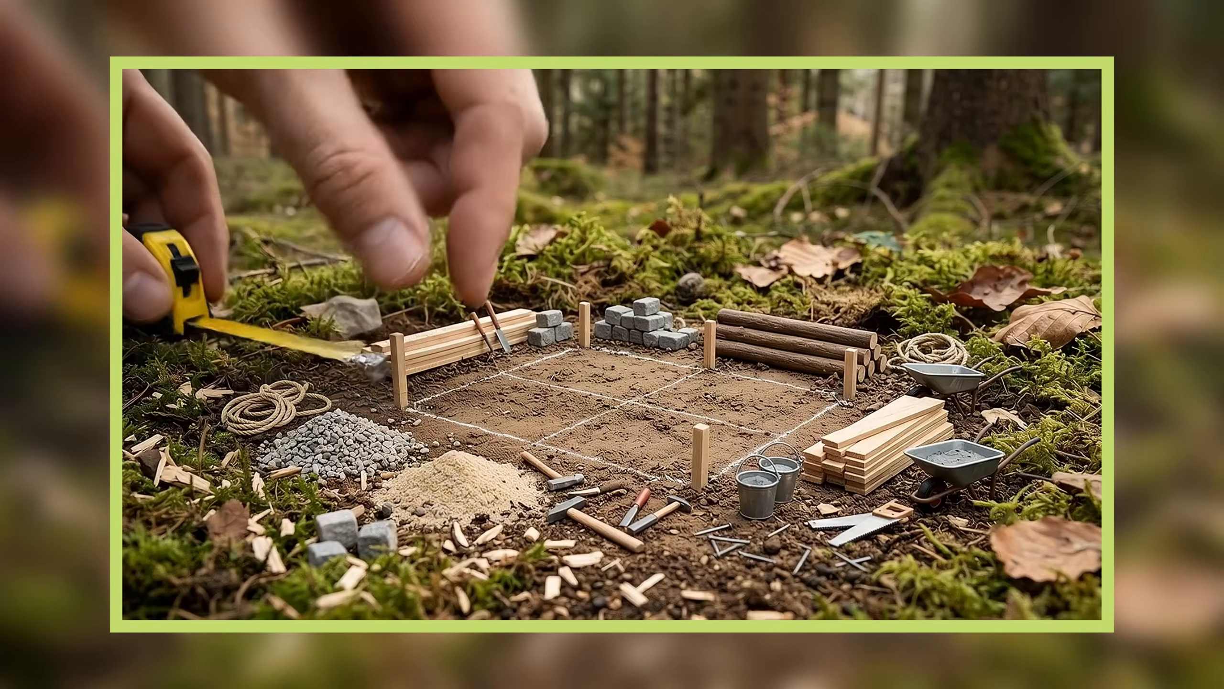